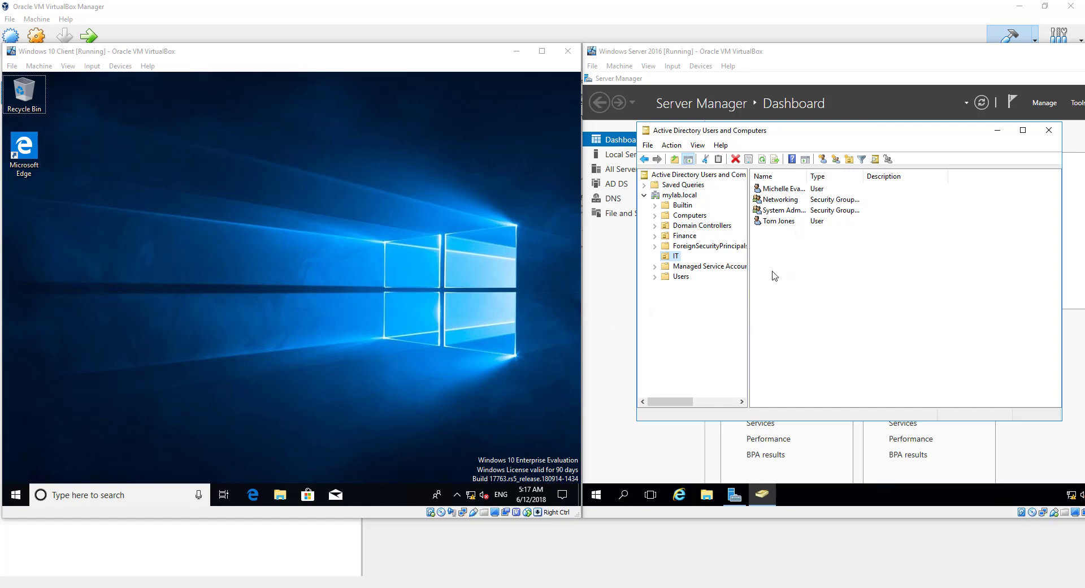
Launch Command Prompt from a Windows search for 'cmd'
{"action": "left_click", "coordinate": [91, 498]}
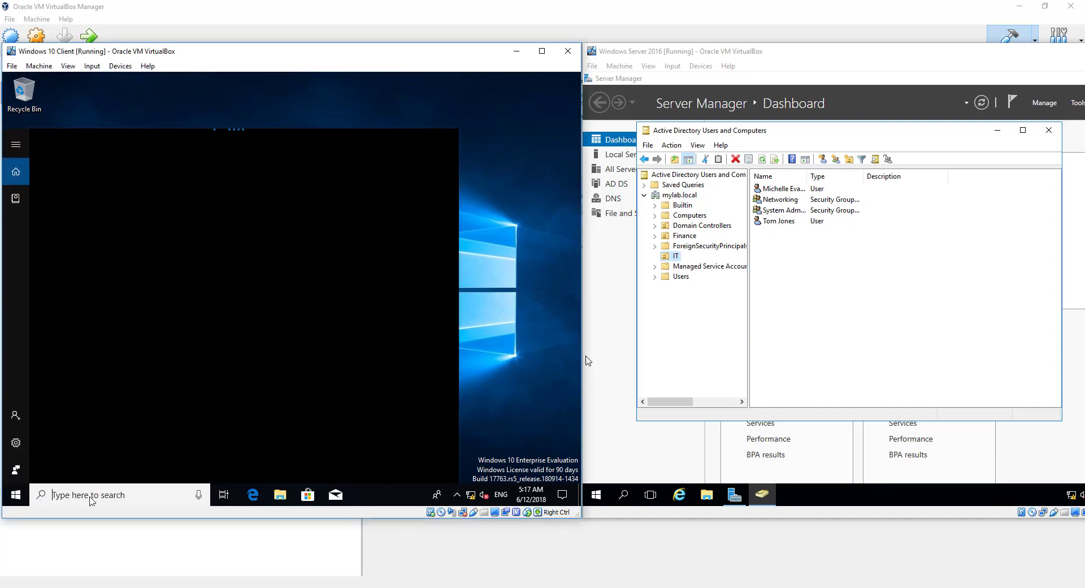
{"action": "type", "text": "cmd"}
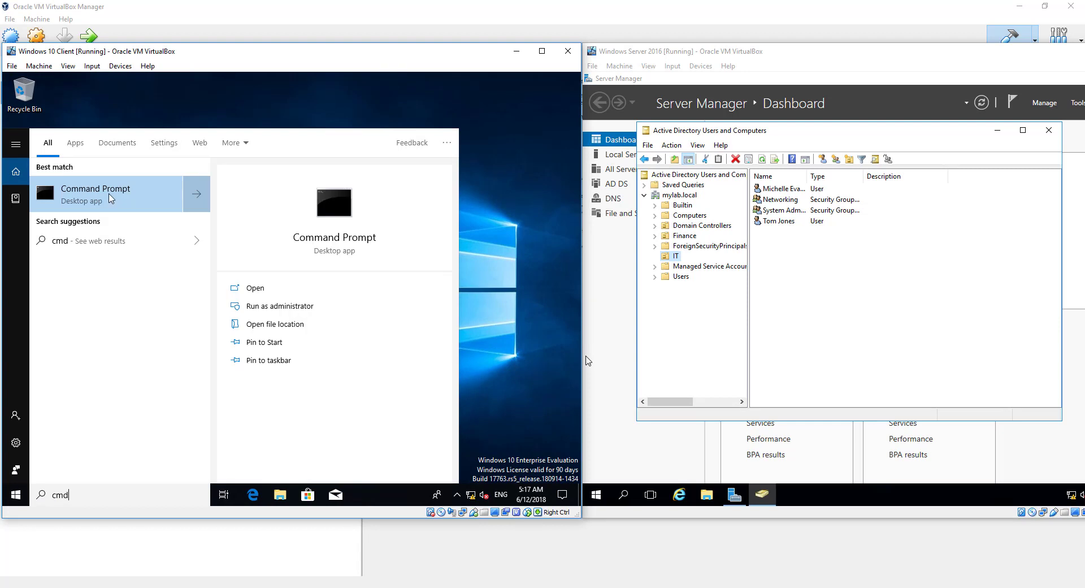
{"action": "left_click", "coordinate": [123, 200]}
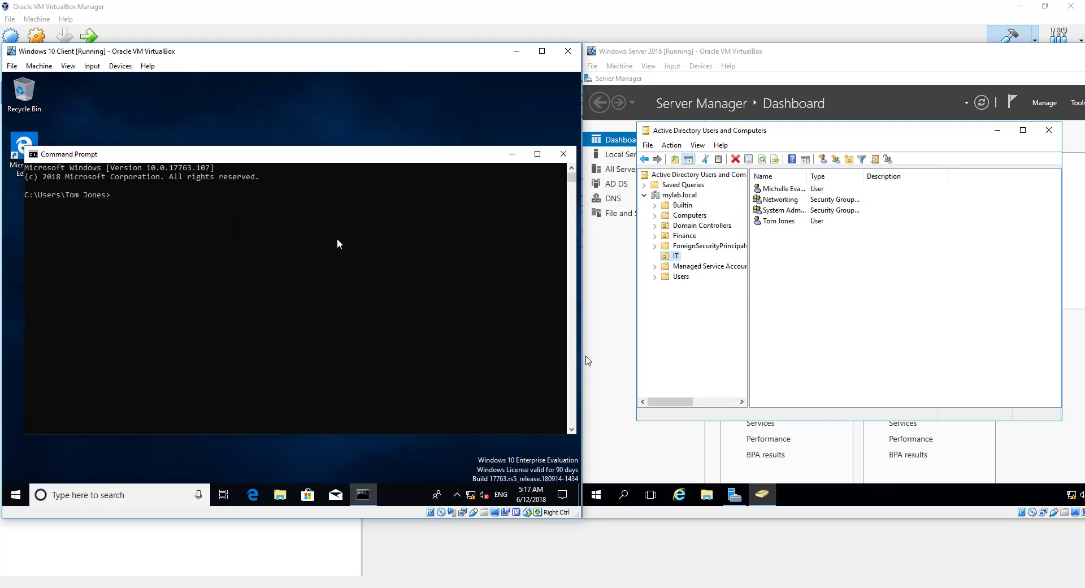
Ping 192.168.1.47 and then mylab.local to confirm both reply
{"action": "type", "text": "ping 192.168.1.47"}
{"action": "key", "text": "Return"}
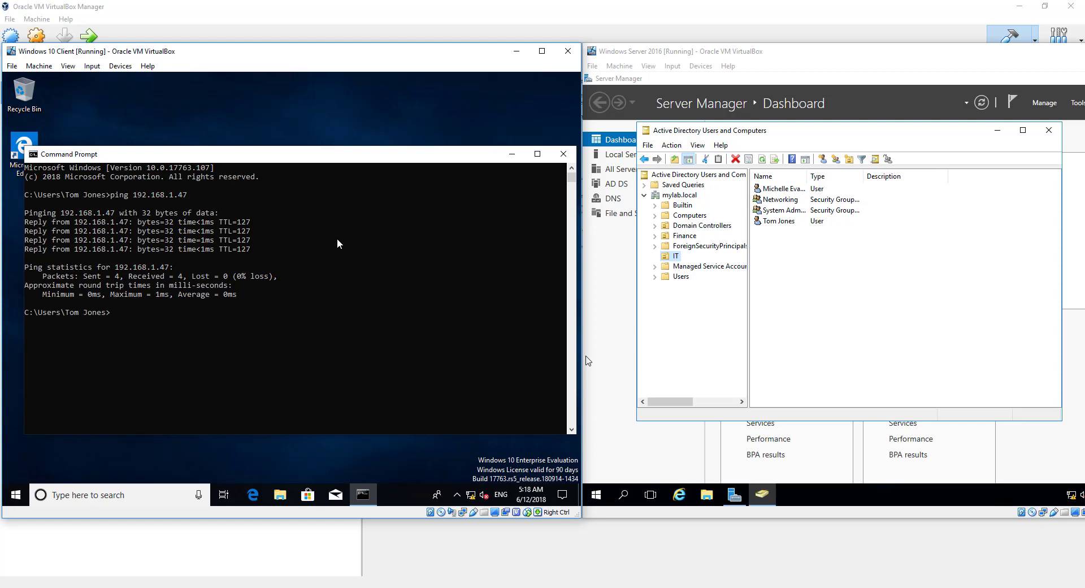
{"action": "type", "text": "ing mylab.local"}
{"action": "key", "text": "Return"}
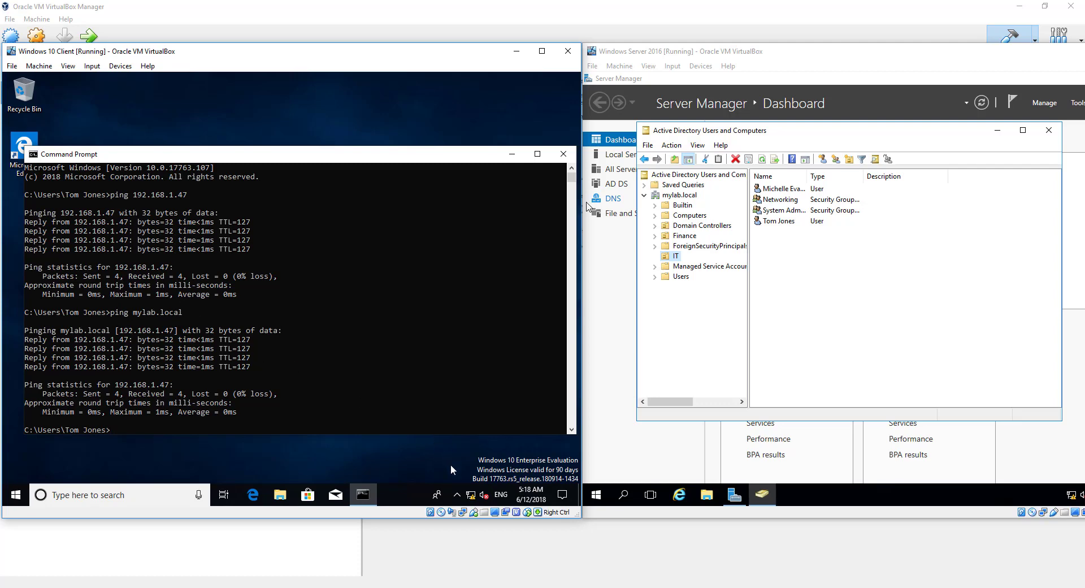
Go from Network & Internet settings to the Ethernet adapter list in Network Connections
{"action": "right_click", "coordinate": [471, 496]}
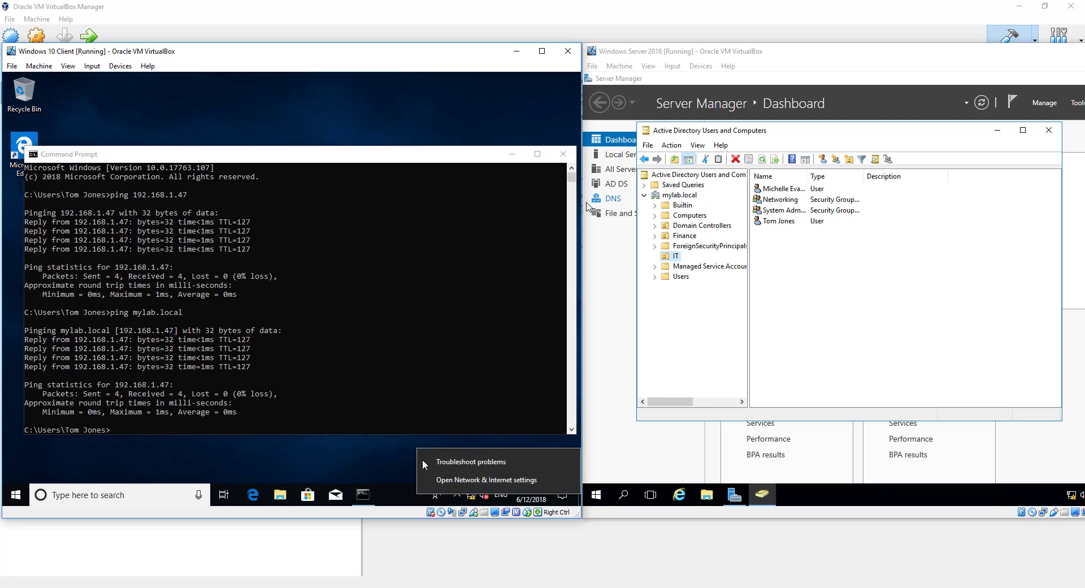
{"action": "left_click", "coordinate": [452, 479]}
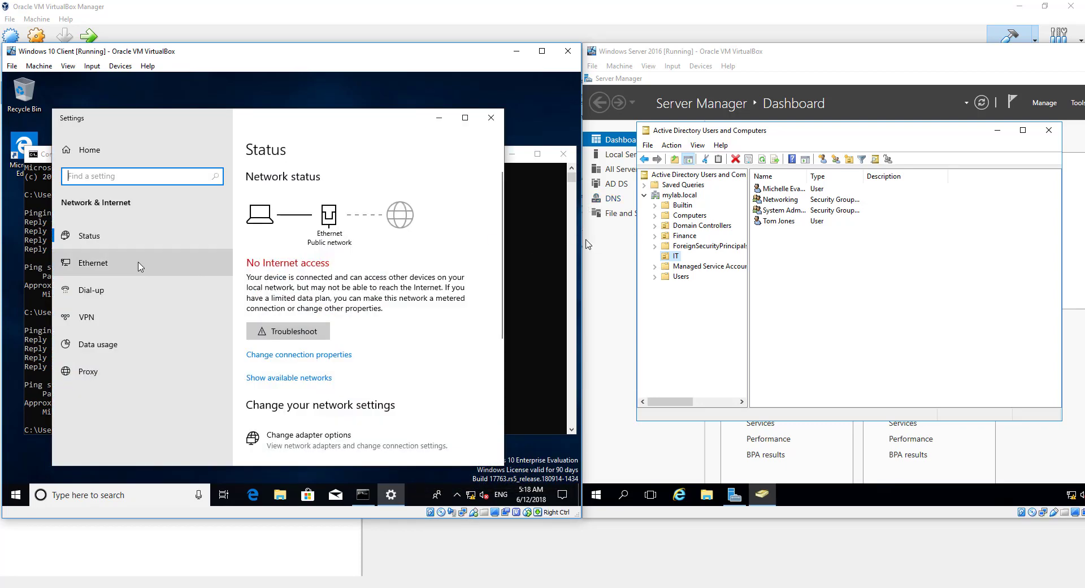
{"action": "left_click", "coordinate": [107, 267]}
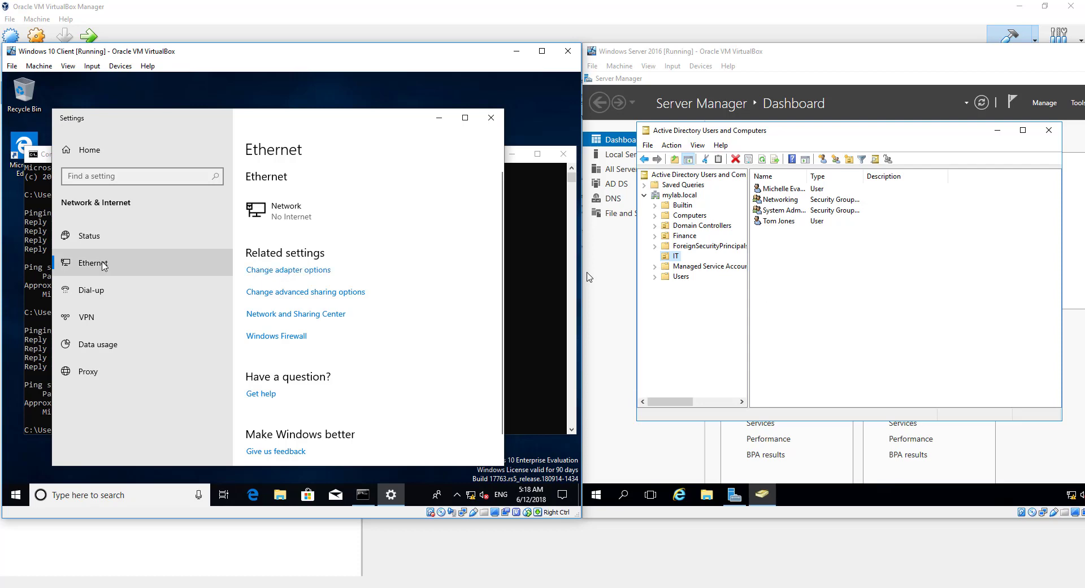
{"action": "left_click", "coordinate": [284, 271]}
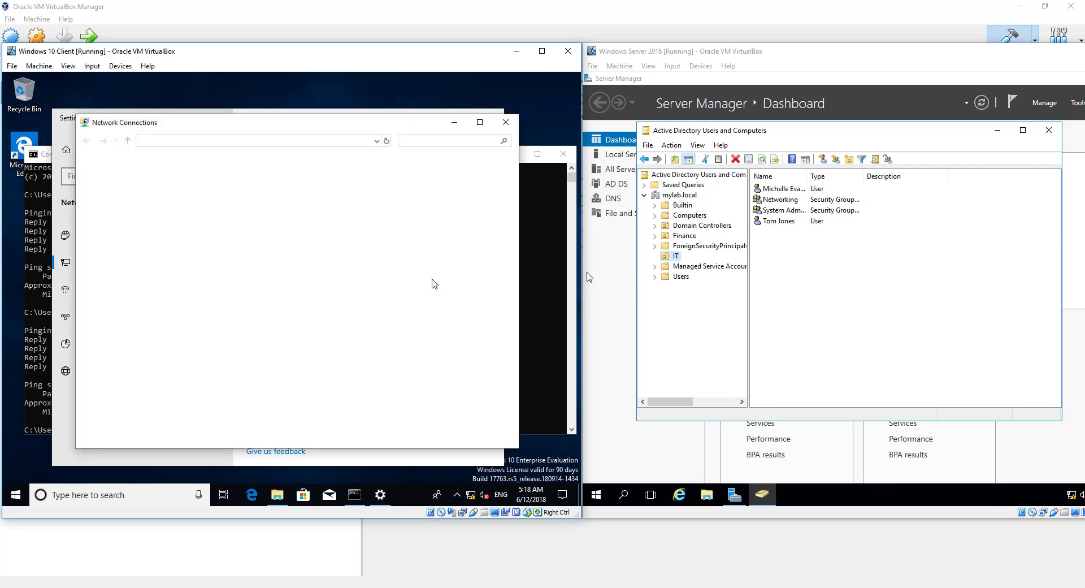
Set the Ethernet adapter's IPv4 preferred DNS server to 192.168.1.47 and save
{"action": "left_click", "coordinate": [138, 195]}
{"action": "right_click", "coordinate": [135, 194]}
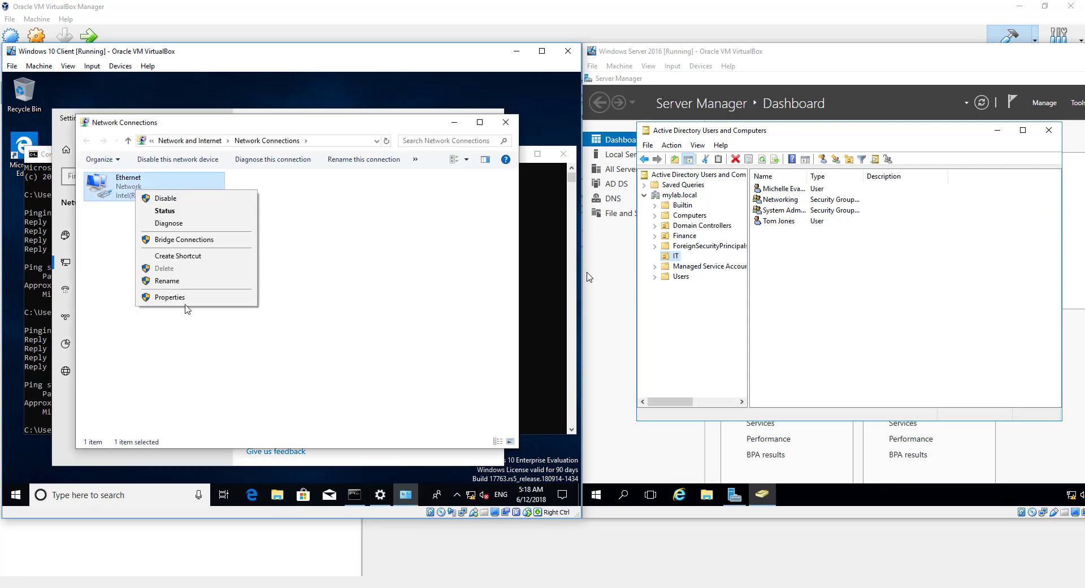
{"action": "left_click", "coordinate": [181, 298]}
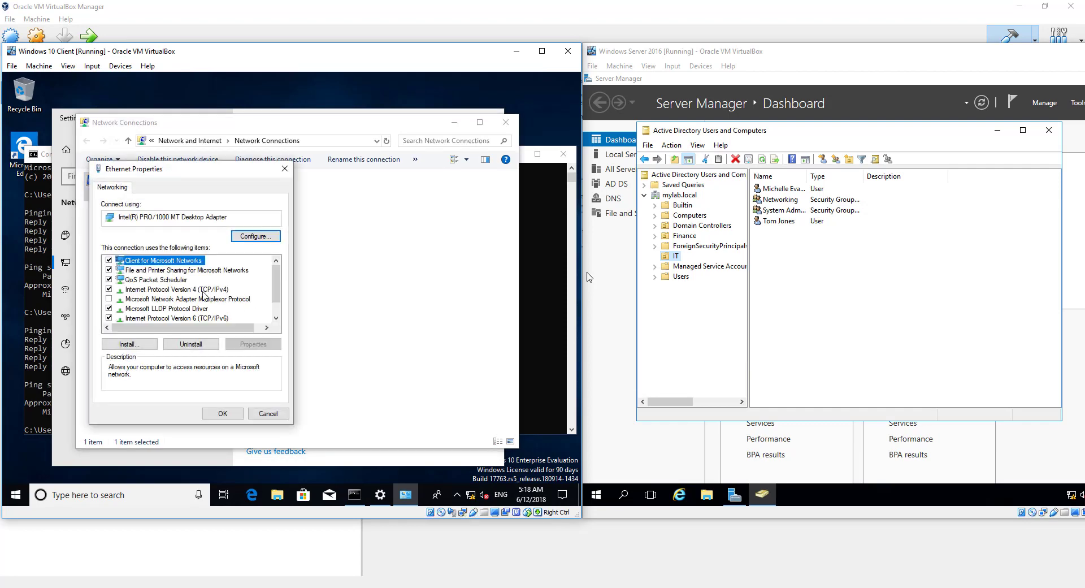
{"action": "left_click", "coordinate": [161, 289]}
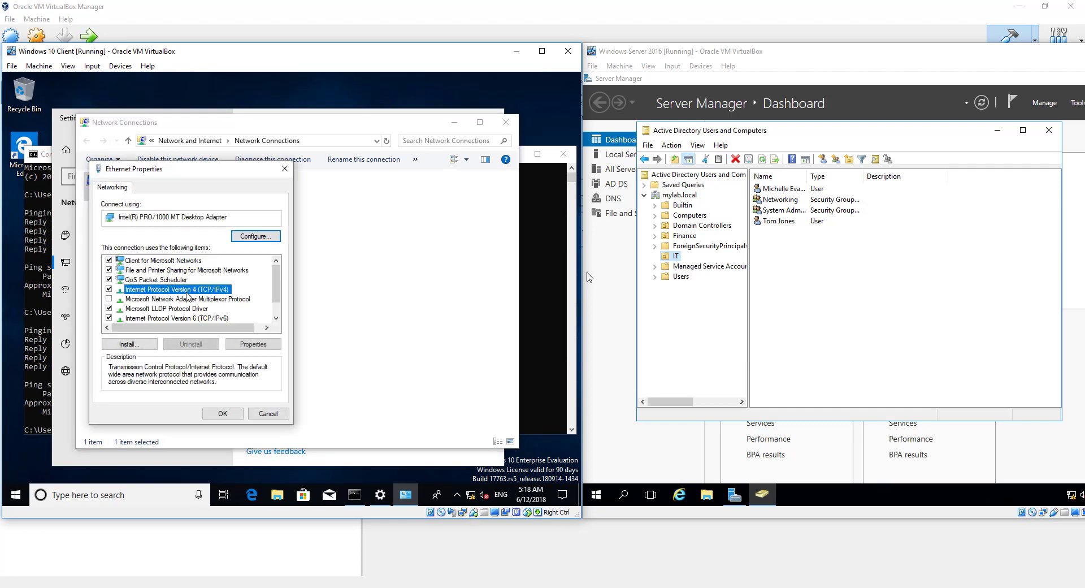
{"action": "left_click", "coordinate": [253, 344]}
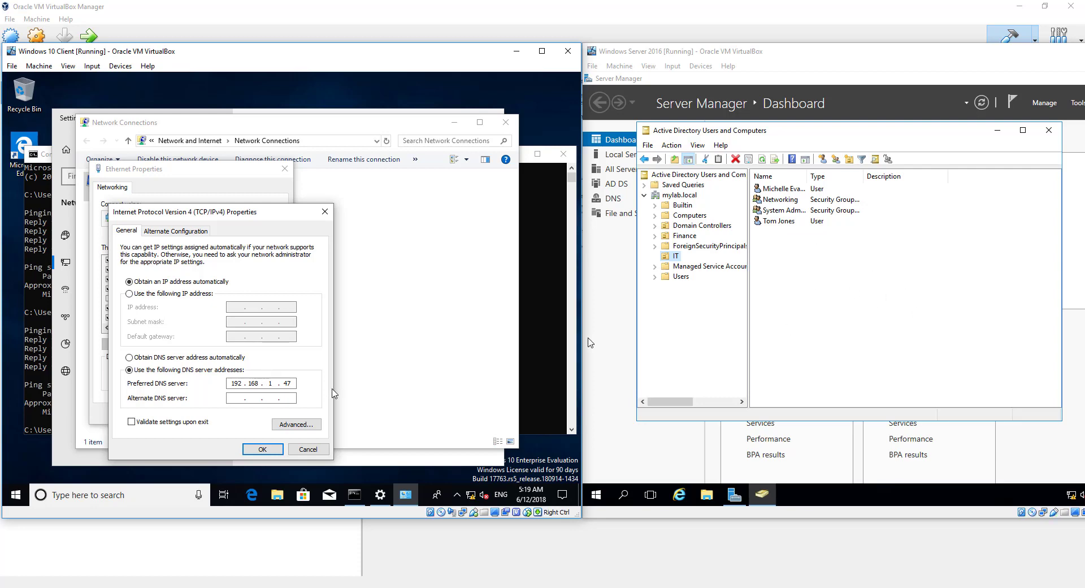
{"action": "left_click", "coordinate": [262, 449]}
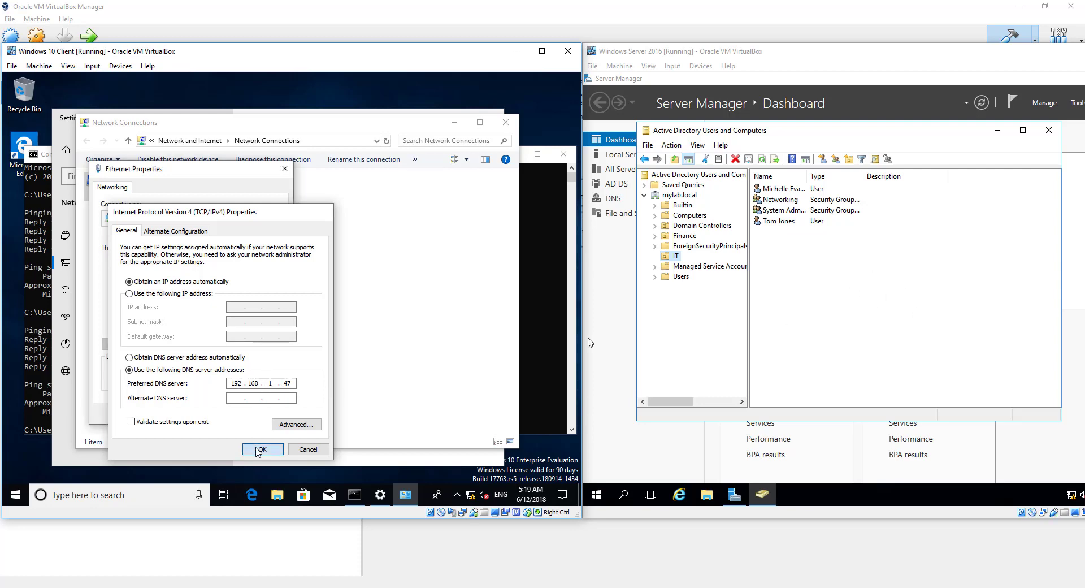
{"action": "left_click", "coordinate": [225, 415]}
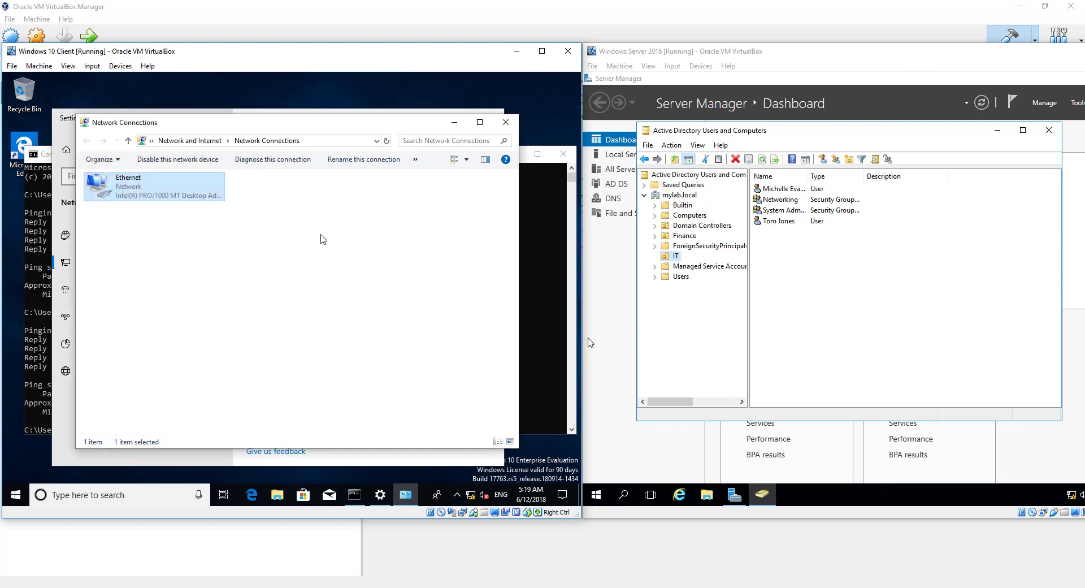
Close Network Connections, the network settings and Command Prompt
{"action": "left_click", "coordinate": [506, 122]}
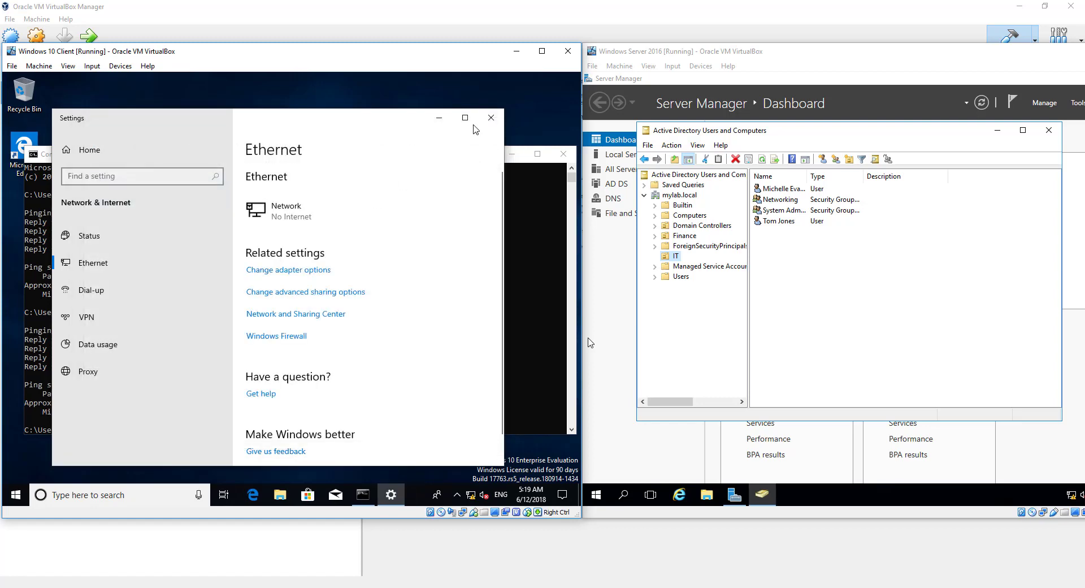
{"action": "left_click", "coordinate": [491, 120]}
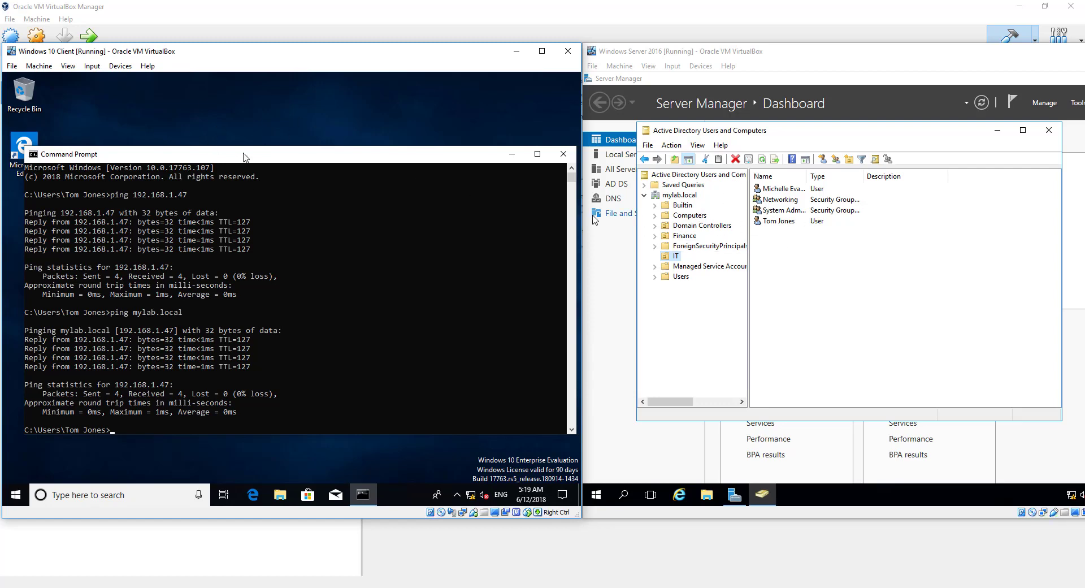
{"action": "left_click", "coordinate": [563, 156]}
Show This PC's system properties and its computer name and domain settings
{"action": "left_click", "coordinate": [139, 497]}
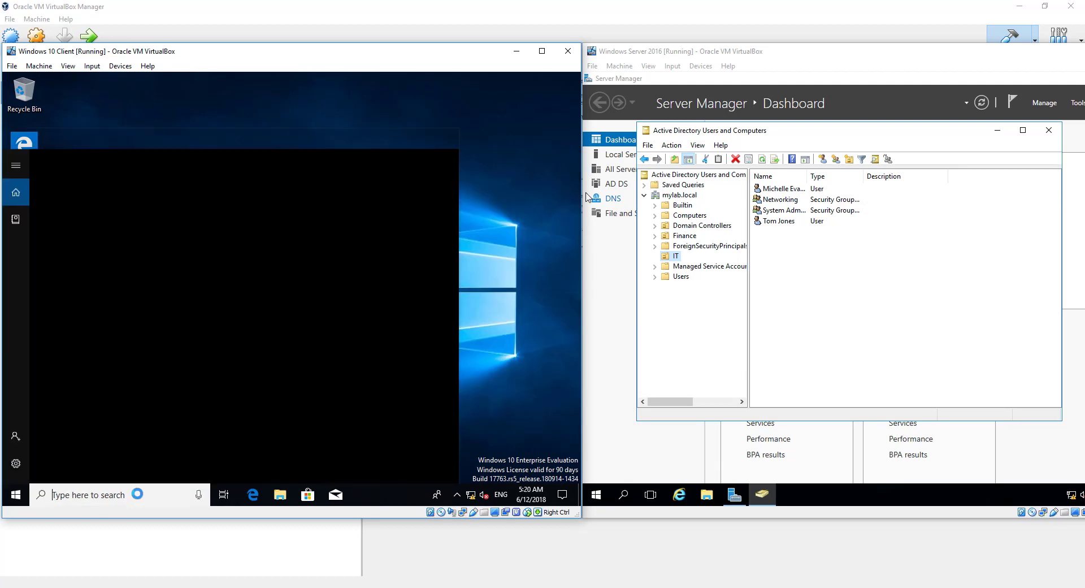
{"action": "type", "text": "t"}
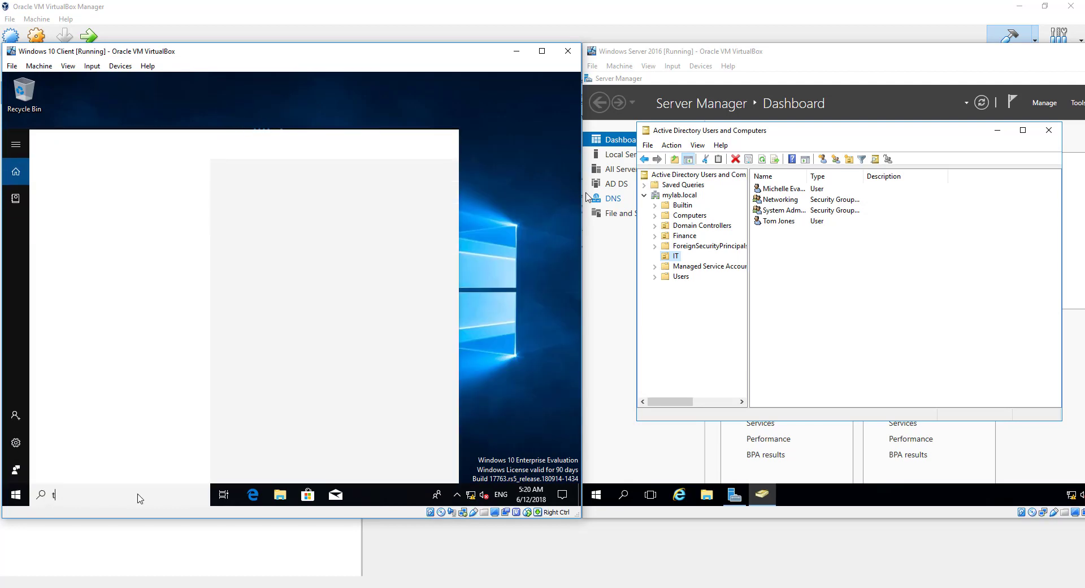
{"action": "type", "text": "his pc"}
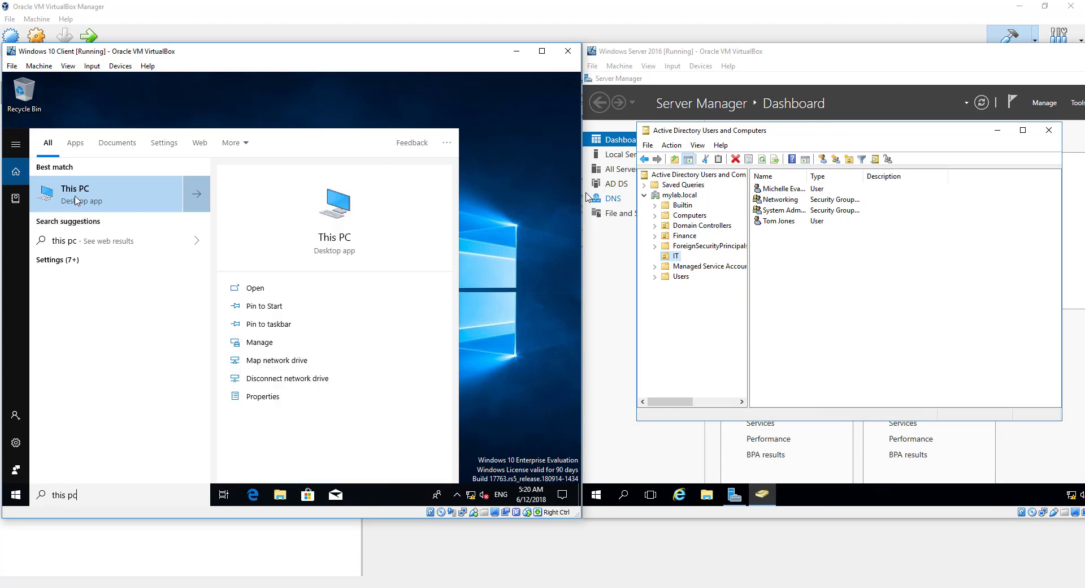
{"action": "right_click", "coordinate": [77, 192]}
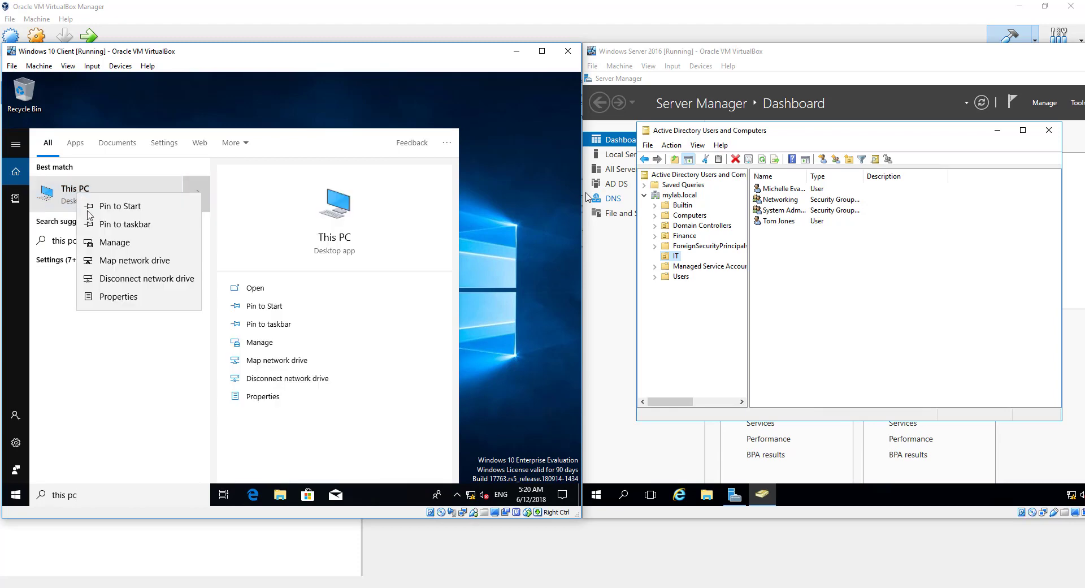
{"action": "left_click", "coordinate": [115, 296]}
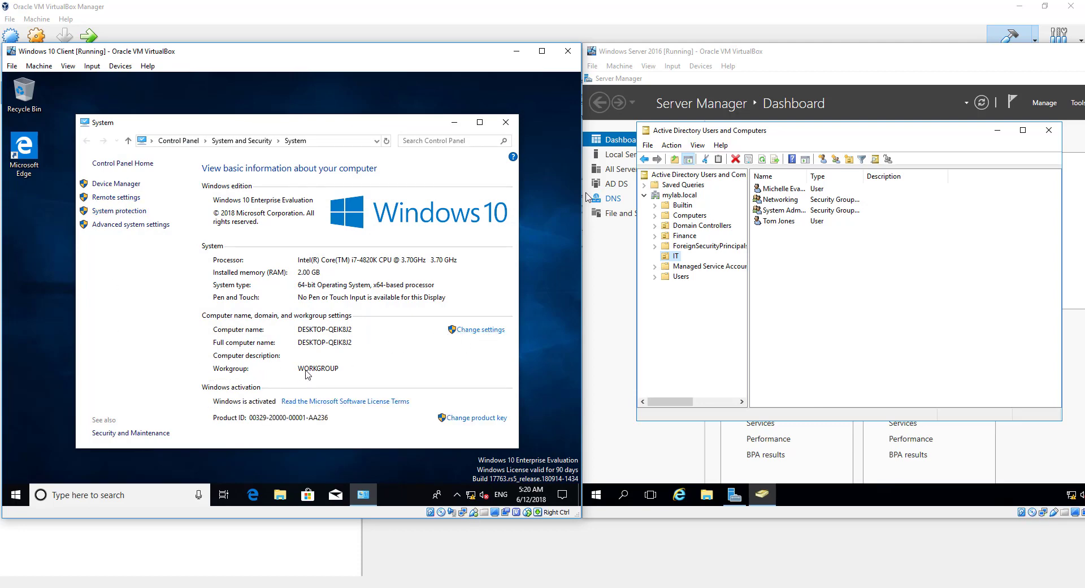
{"action": "left_click", "coordinate": [479, 332]}
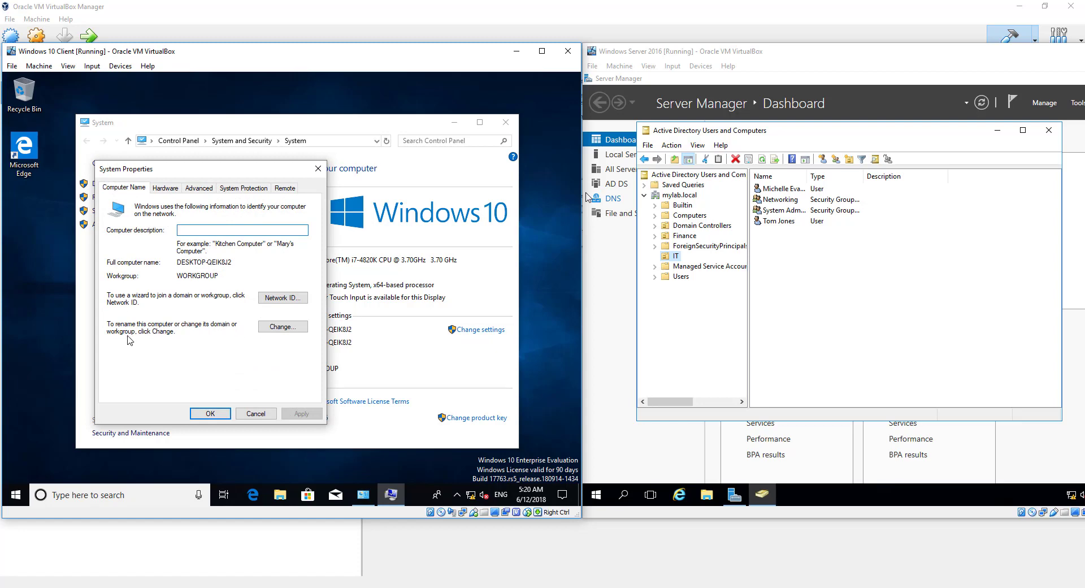
Switch membership from Workgroup to Domain with domain name mylab.local and confirm
{"action": "left_click", "coordinate": [273, 330]}
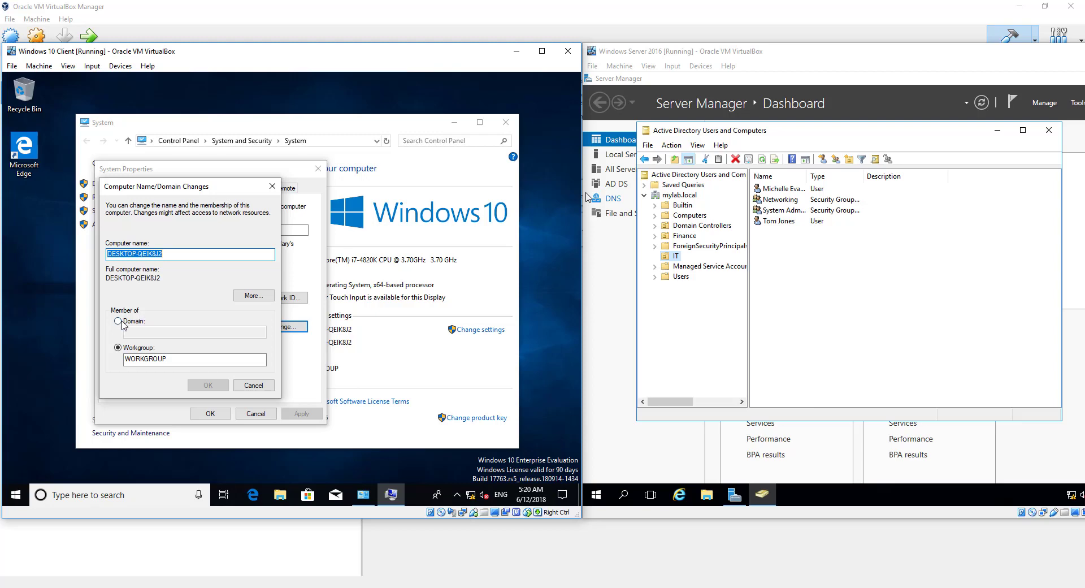
{"action": "left_click", "coordinate": [119, 321]}
{"action": "left_click", "coordinate": [140, 332]}
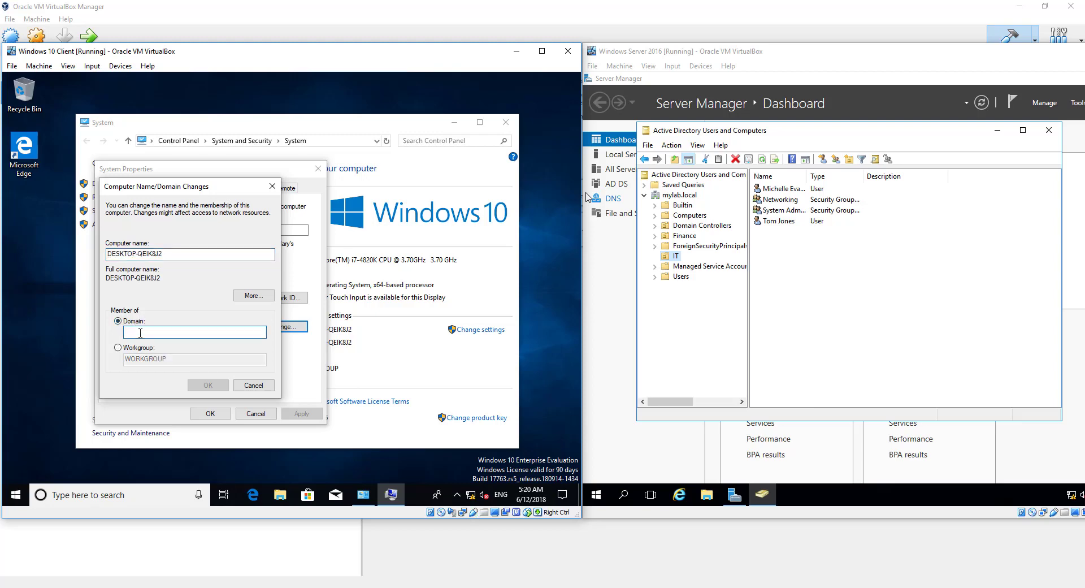
{"action": "type", "text": "mylab.local"}
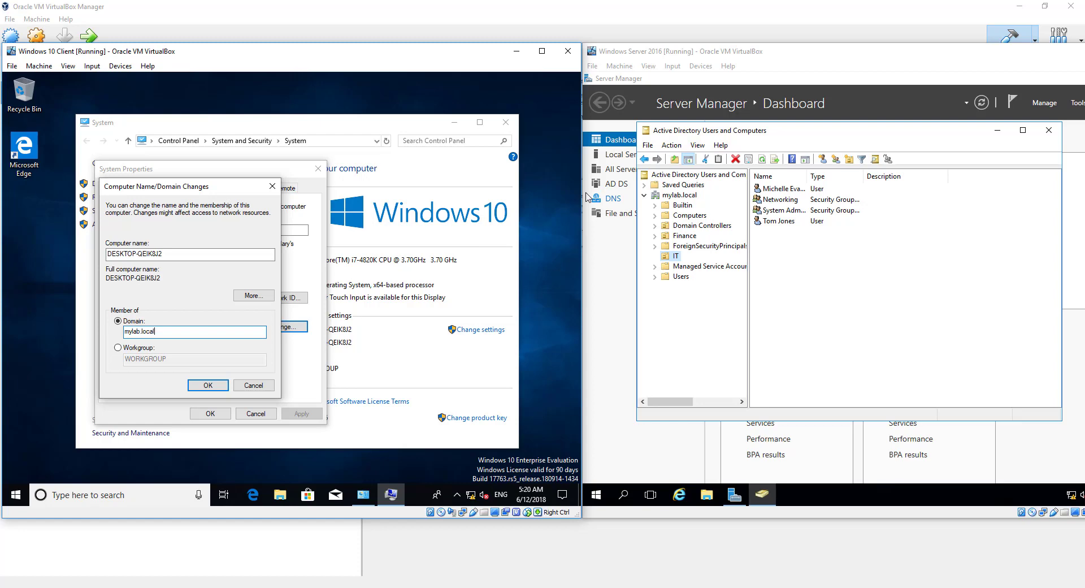
{"action": "left_click", "coordinate": [206, 386]}
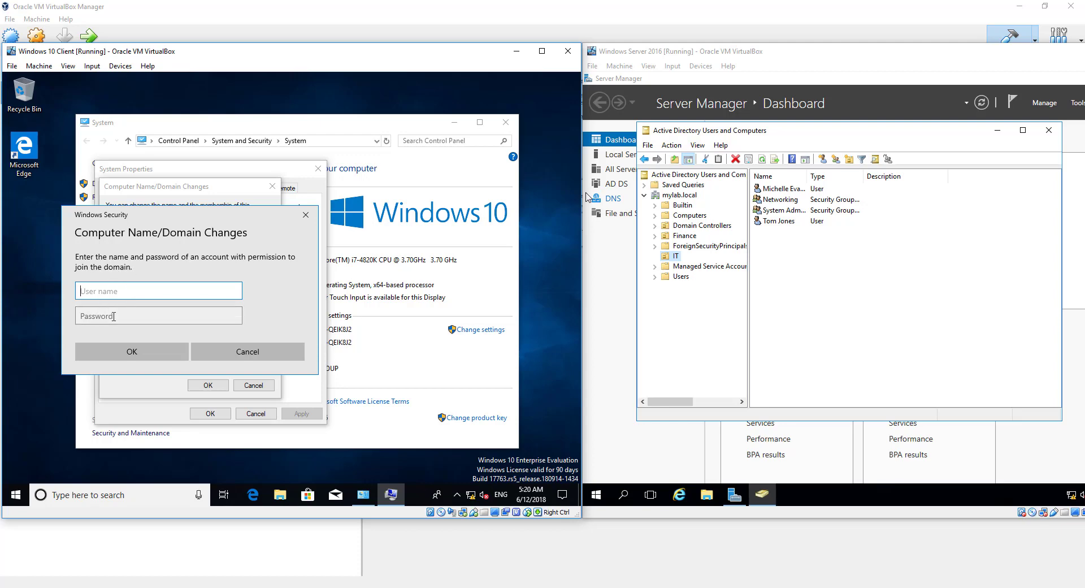
Authorize the domain join with the Administrator account and its password
{"action": "type", "text": "Administrator"}
{"action": "key", "text": "Tab"}
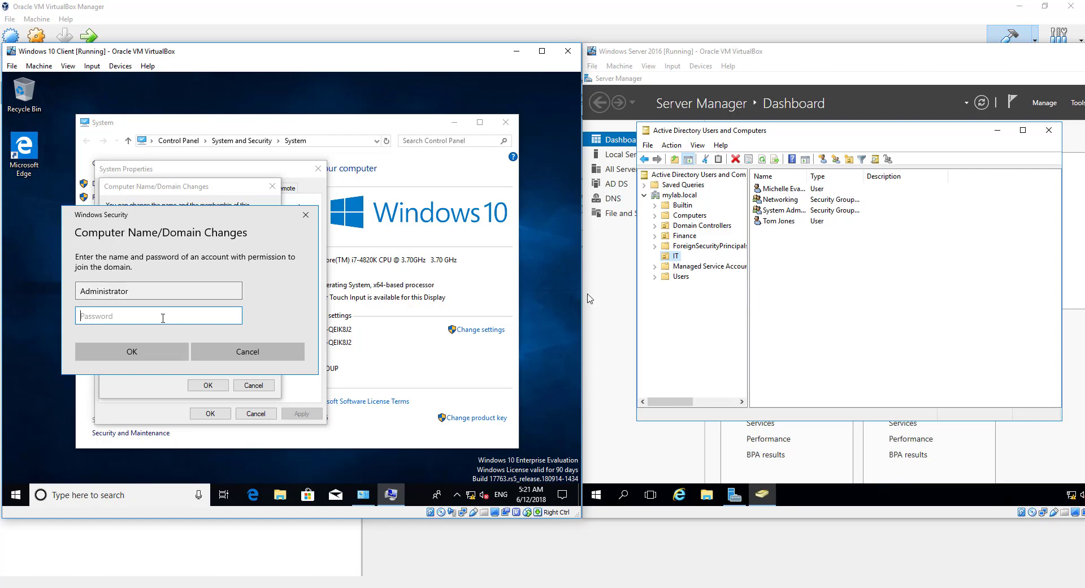
{"action": "type", "text": "P"}
{"action": "left_click", "coordinate": [132, 352]}
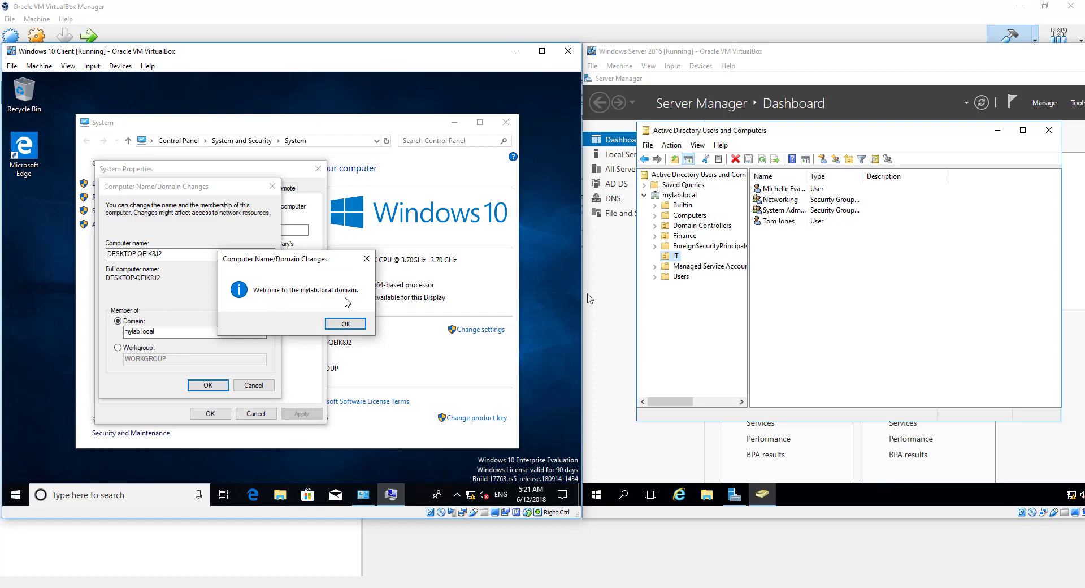
Acknowledge the mylab.local welcome and restart notices, then restart the client now
{"action": "left_click", "coordinate": [338, 324]}
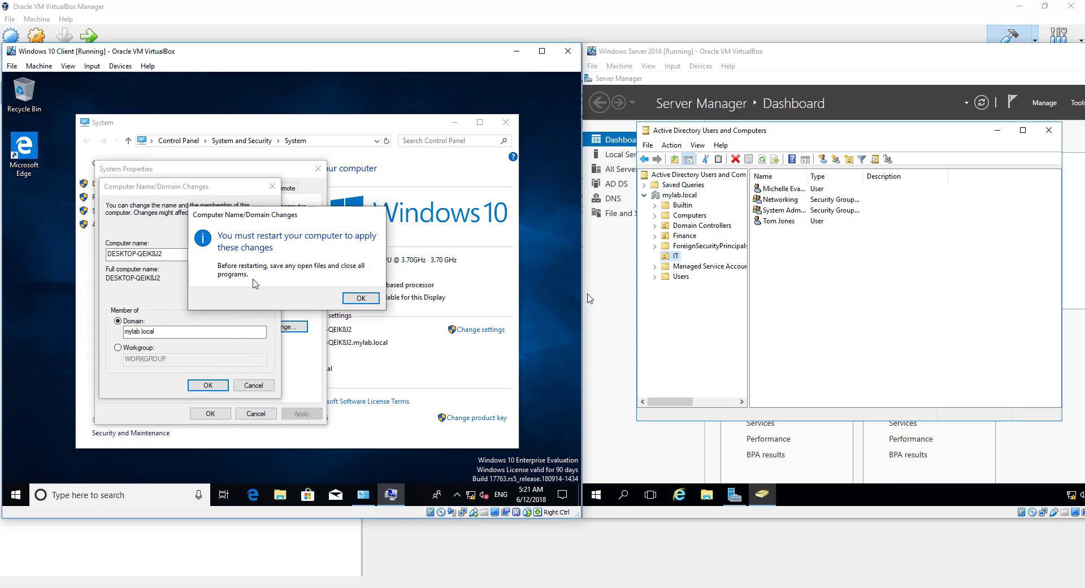
{"action": "left_click", "coordinate": [360, 297]}
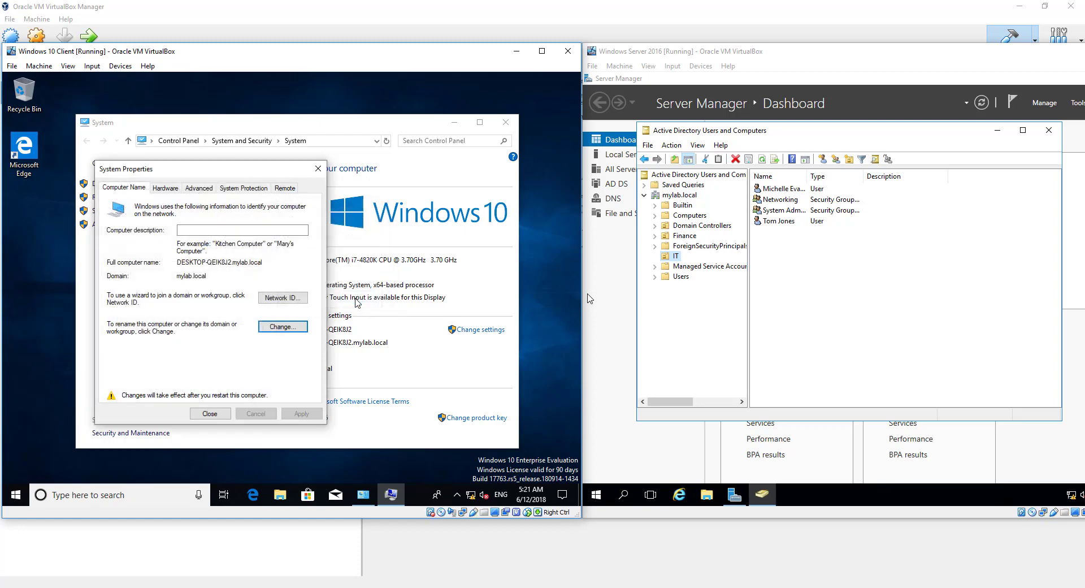
{"action": "left_click", "coordinate": [209, 414]}
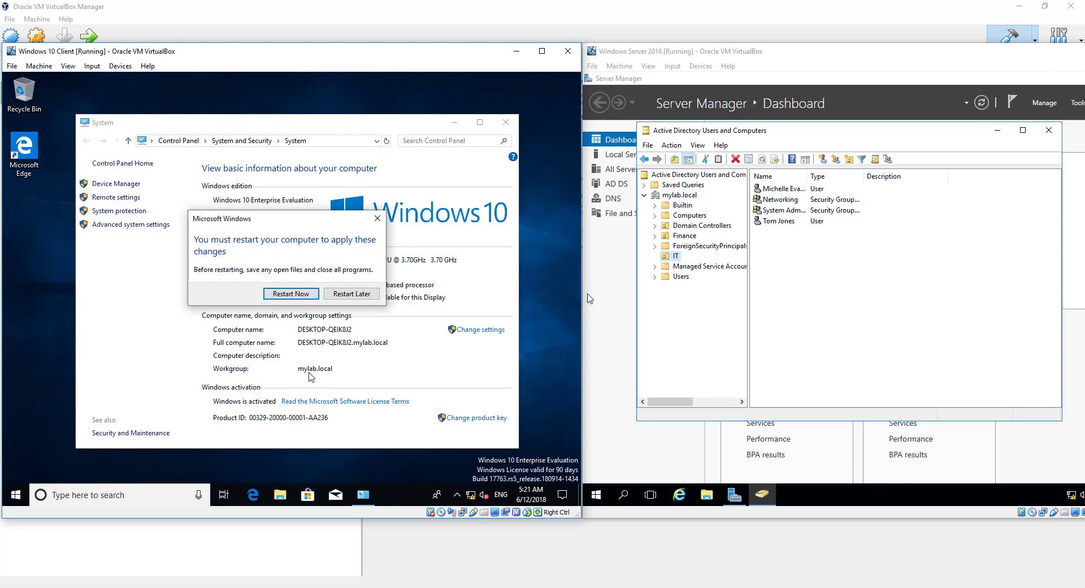
{"action": "left_click", "coordinate": [281, 294]}
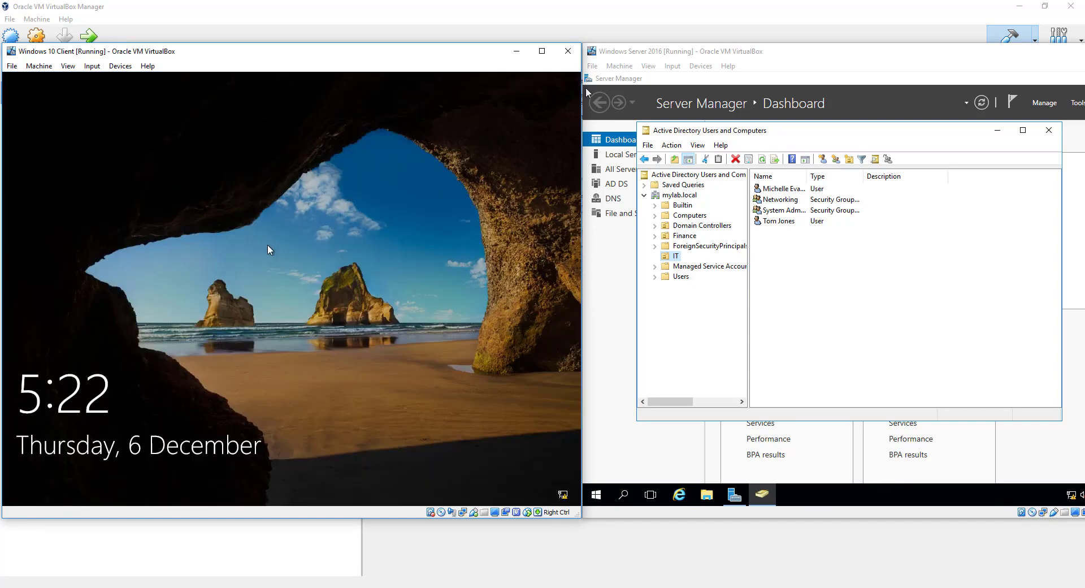
Get past the lock screen and sign in with the domain user's password
{"action": "left_click", "coordinate": [277, 277]}
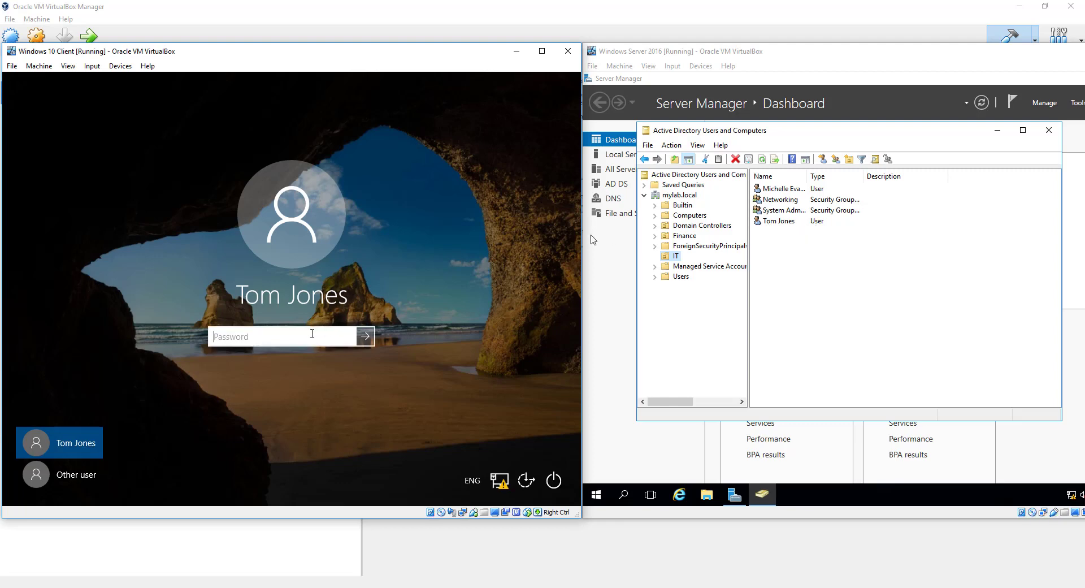
{"action": "type", "text": "P"}
{"action": "key", "text": "Return"}
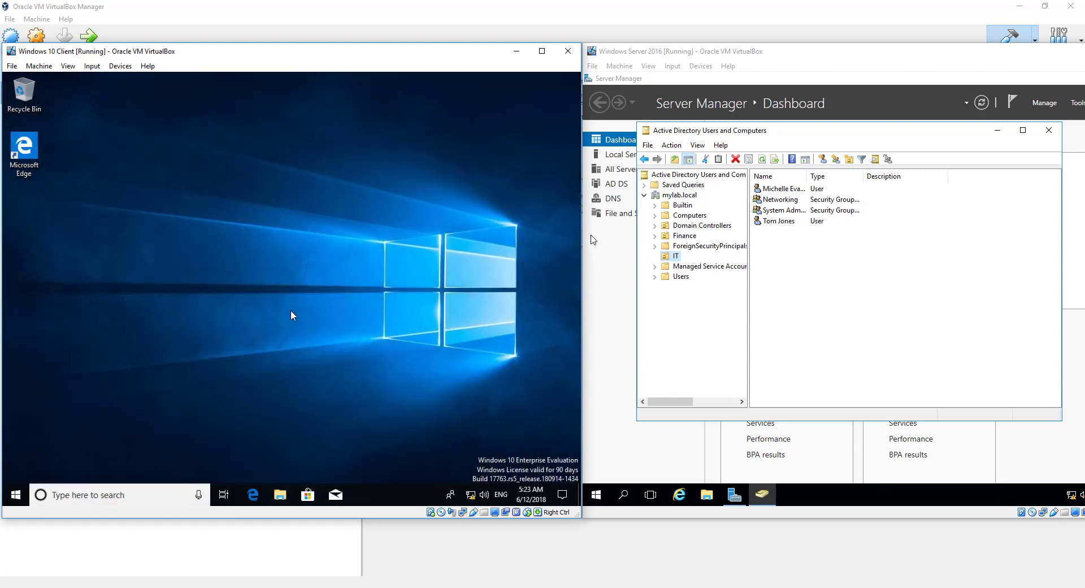
Show This PC's System page confirming the domain is mylab.local
{"action": "left_click", "coordinate": [97, 495]}
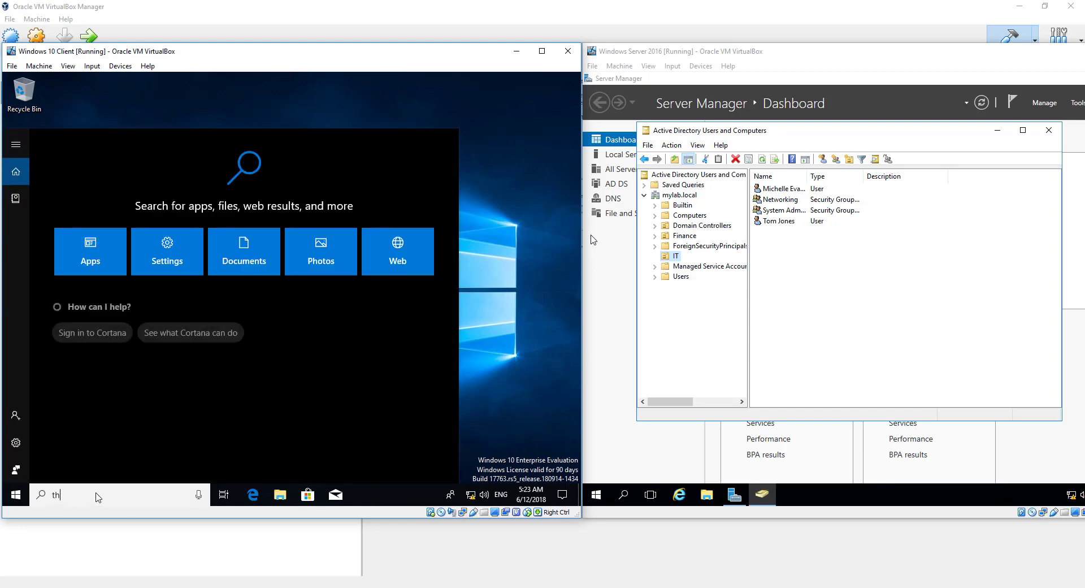
{"action": "type", "text": "this "}
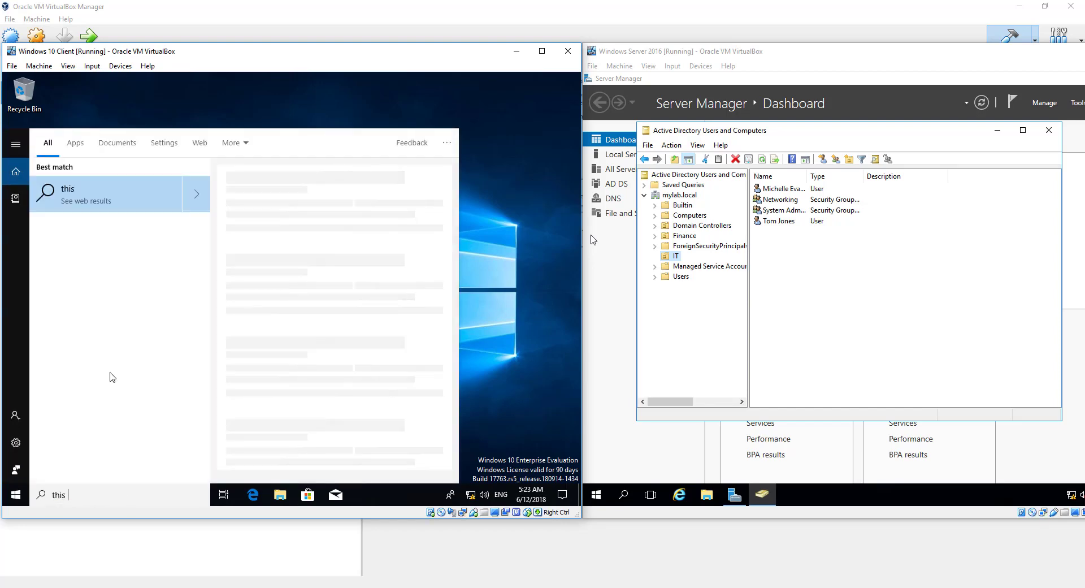
{"action": "type", "text": "pc"}
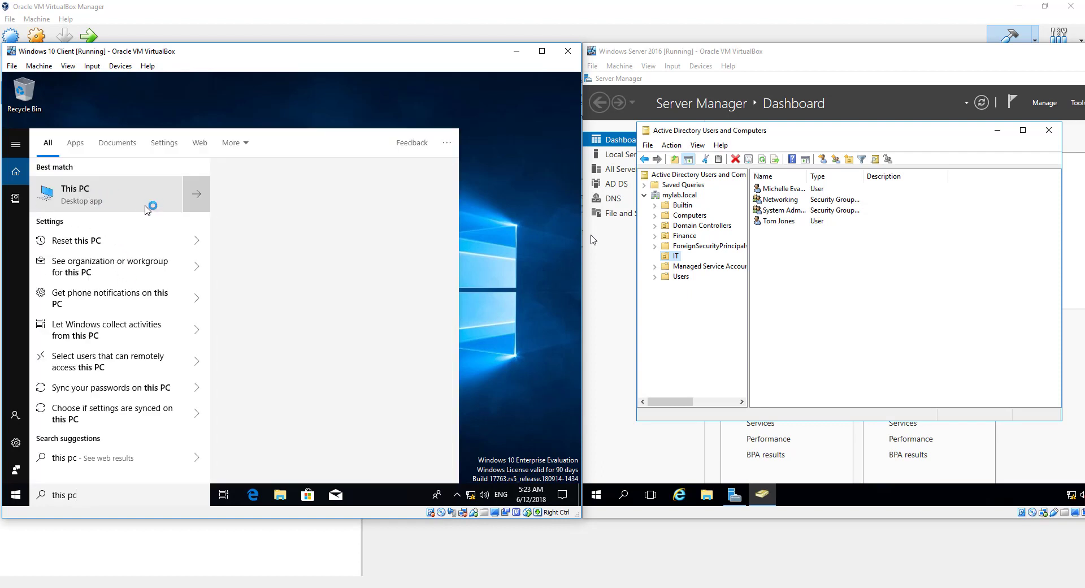
{"action": "right_click", "coordinate": [83, 202]}
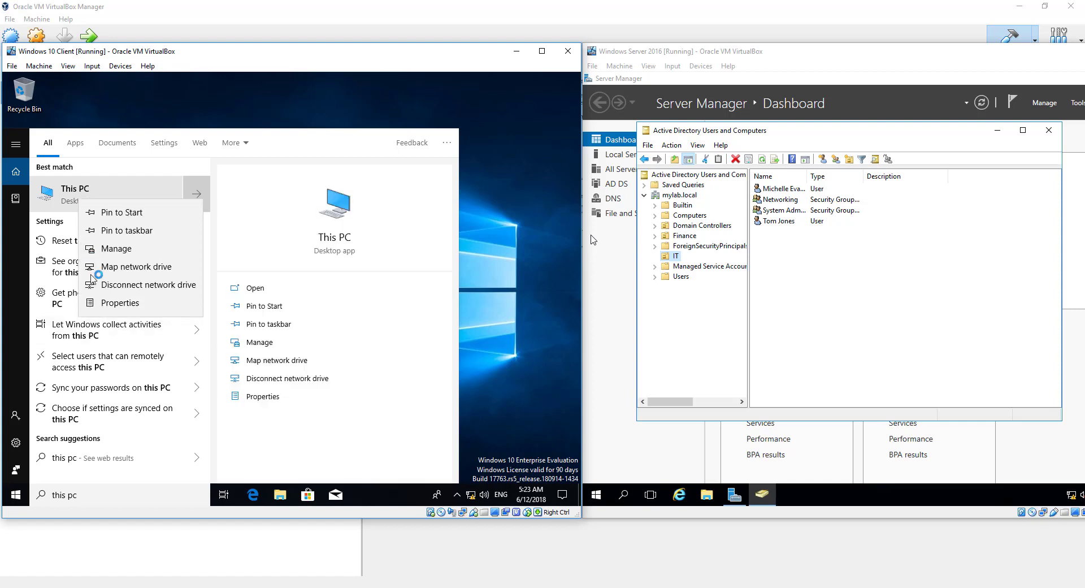
{"action": "right_click", "coordinate": [95, 196]}
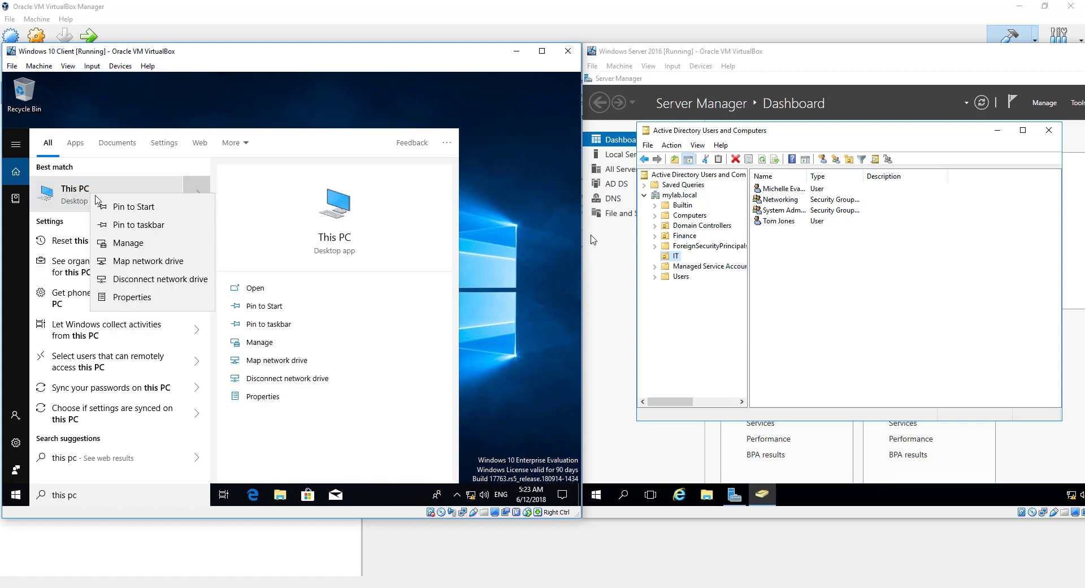
{"action": "left_click", "coordinate": [139, 297]}
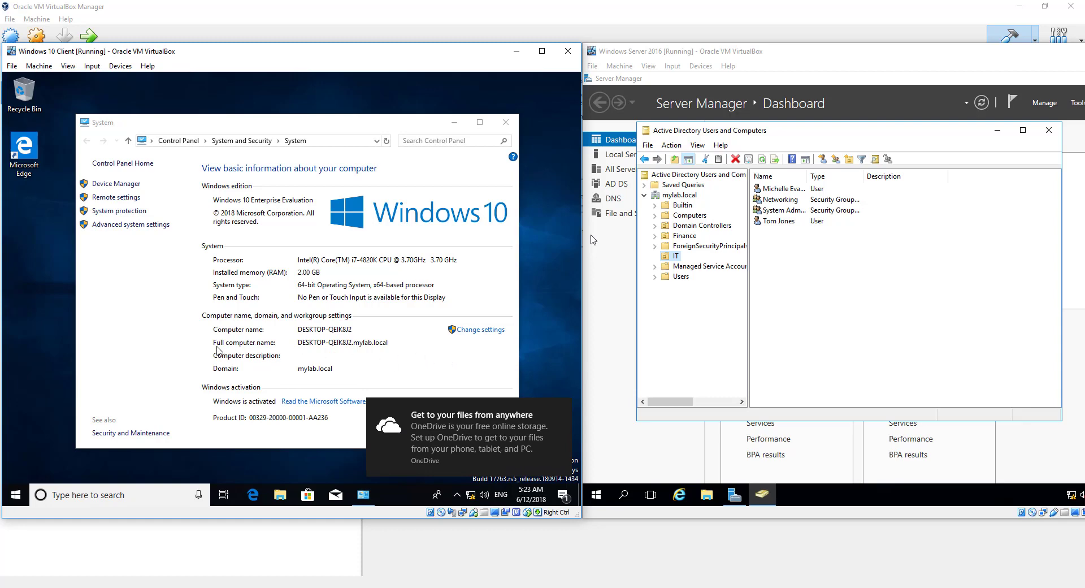
{"action": "left_click", "coordinate": [364, 345]}
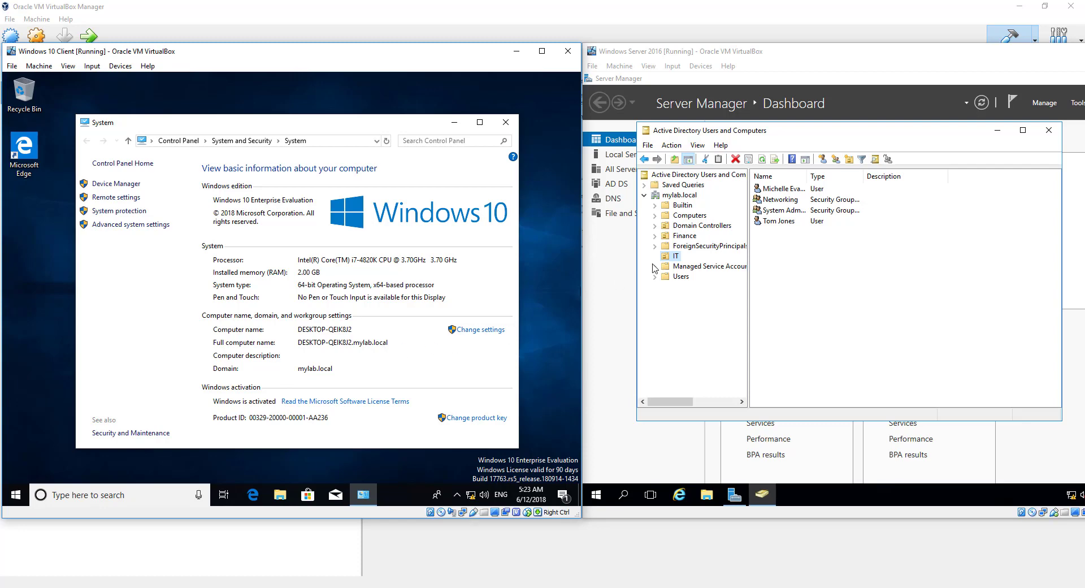
List DESKTOP-QEIK8J2 in Computers with a widened Name column, then close the client's System window
{"action": "left_click", "coordinate": [687, 217]}
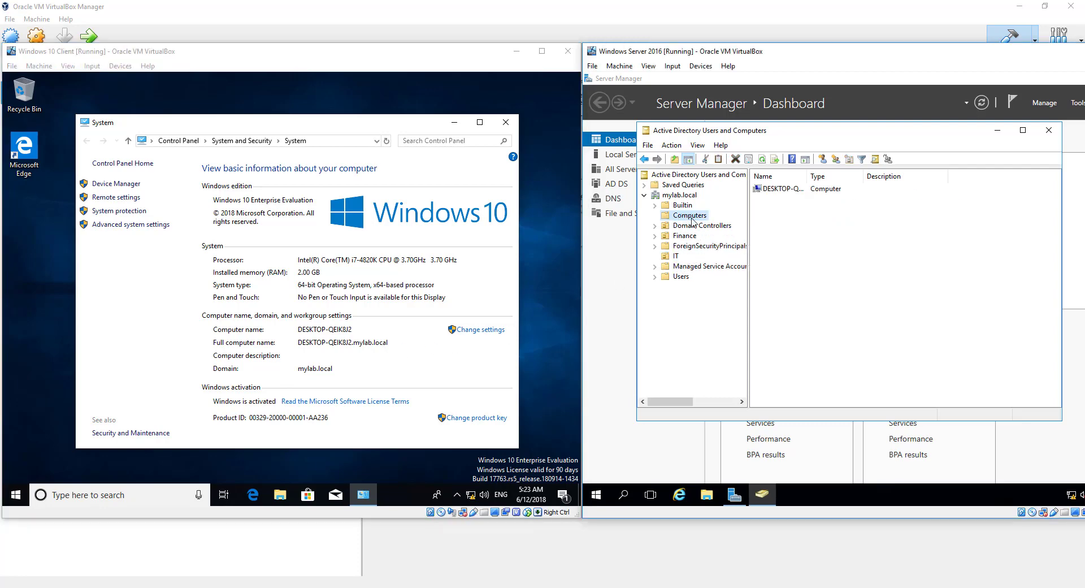
{"action": "left_click", "coordinate": [774, 190]}
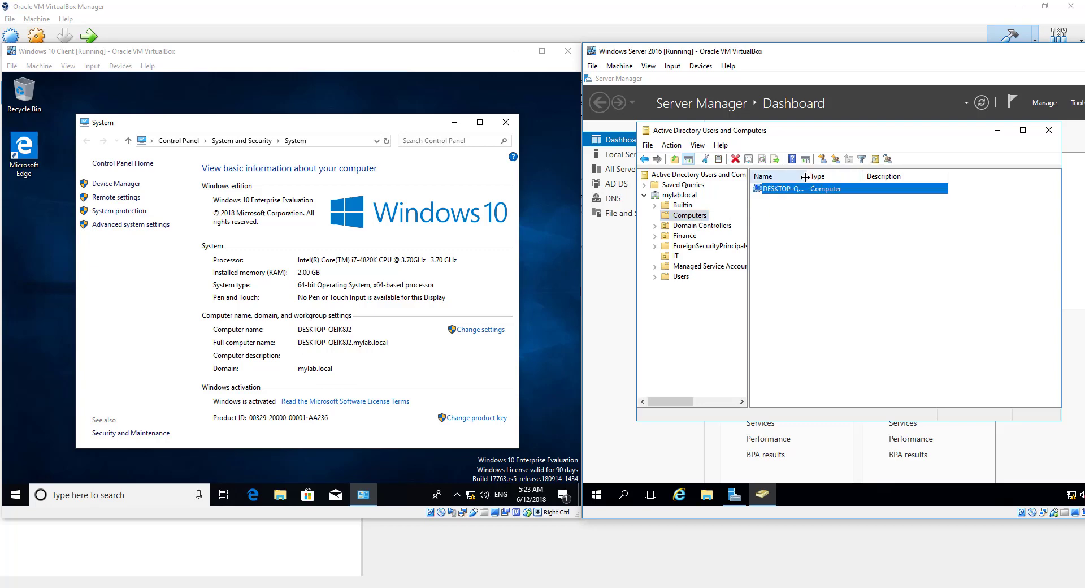
{"action": "left_click_drag", "start_coordinate": [807, 176], "coordinate": [839, 176]}
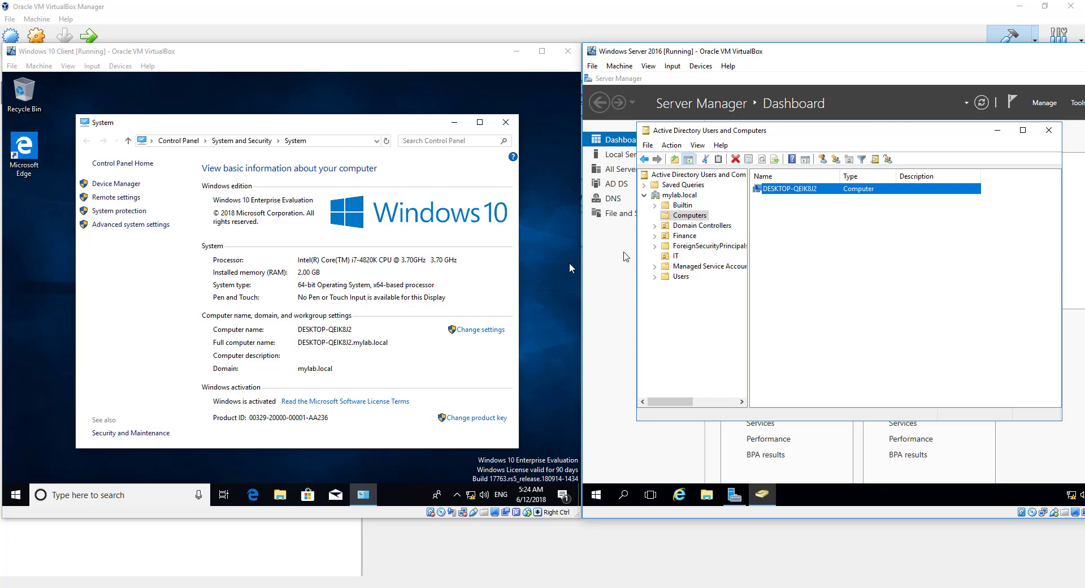
{"action": "left_click", "coordinate": [791, 227]}
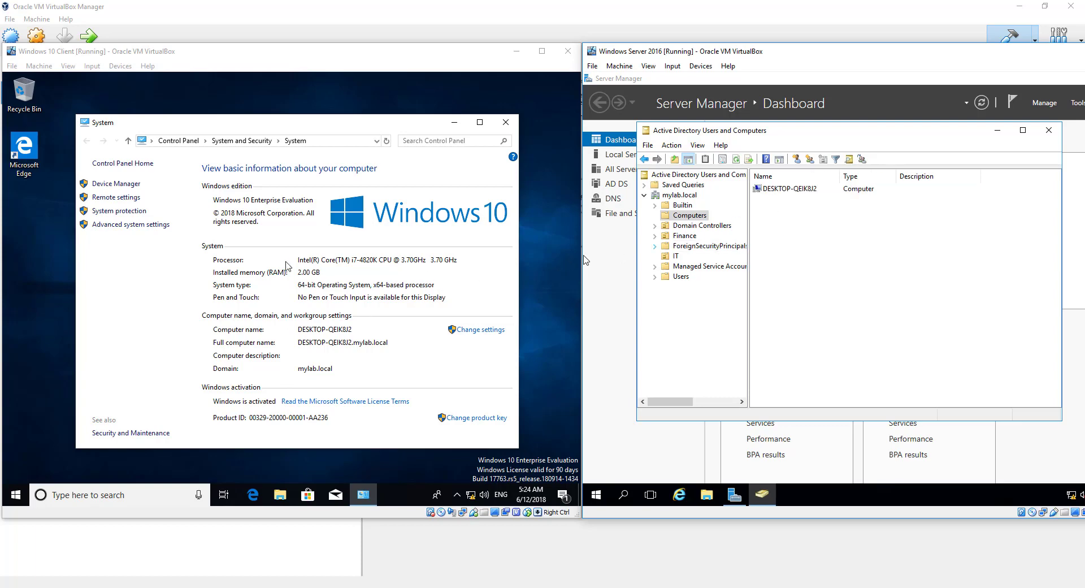
{"action": "left_click", "coordinate": [506, 122]}
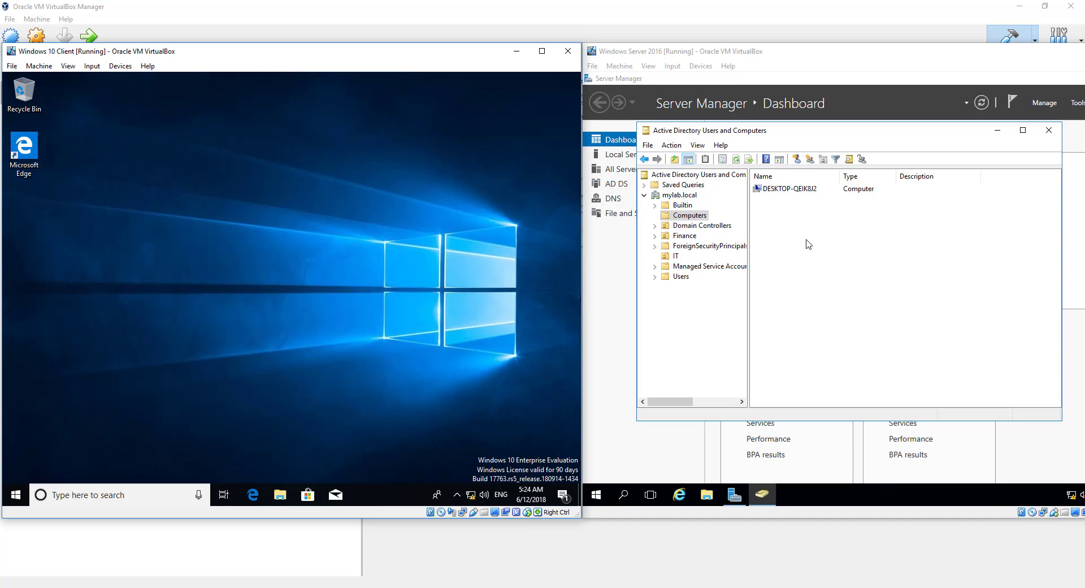
View the IT unit's members, then sign the current user out of the client
{"action": "left_click", "coordinate": [677, 257]}
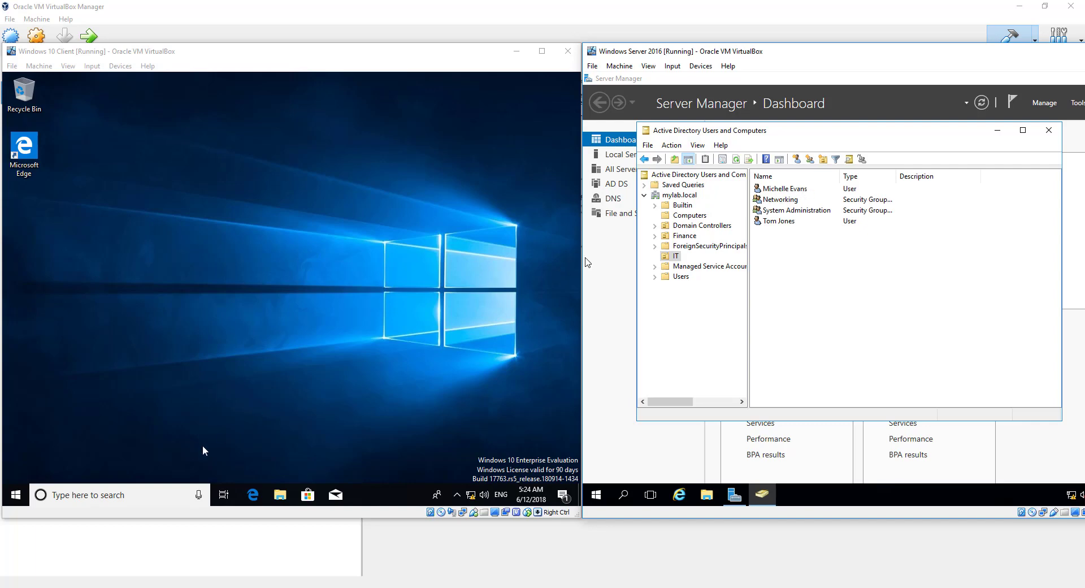
{"action": "left_click", "coordinate": [16, 494]}
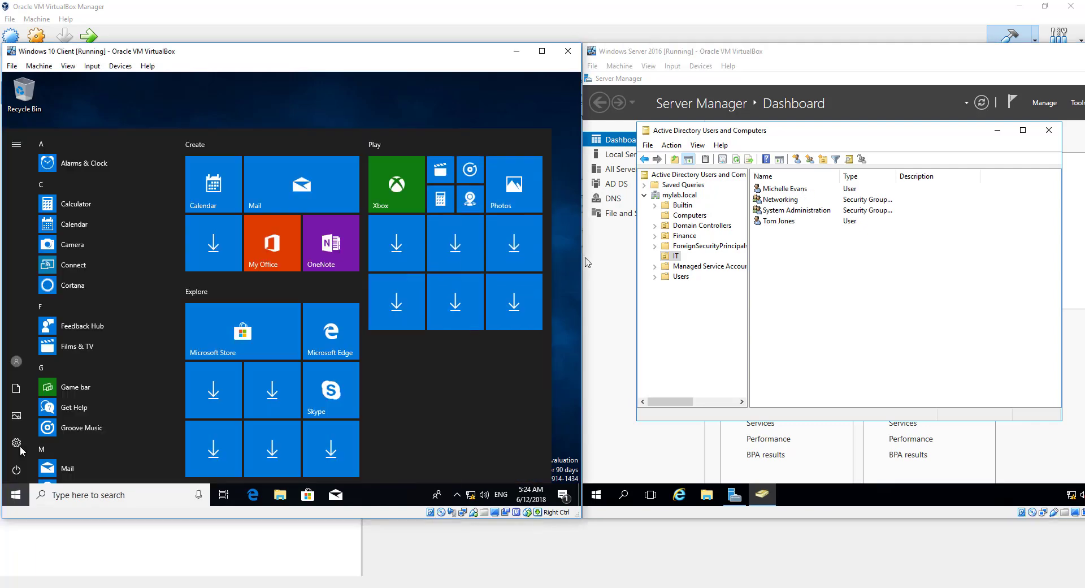
{"action": "left_click", "coordinate": [18, 365]}
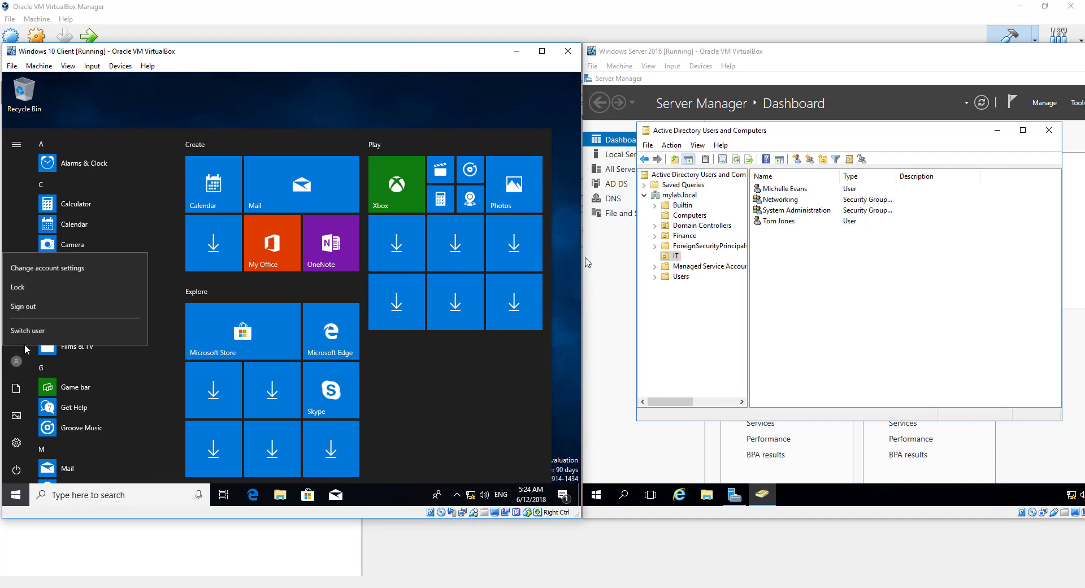
{"action": "left_click", "coordinate": [35, 308]}
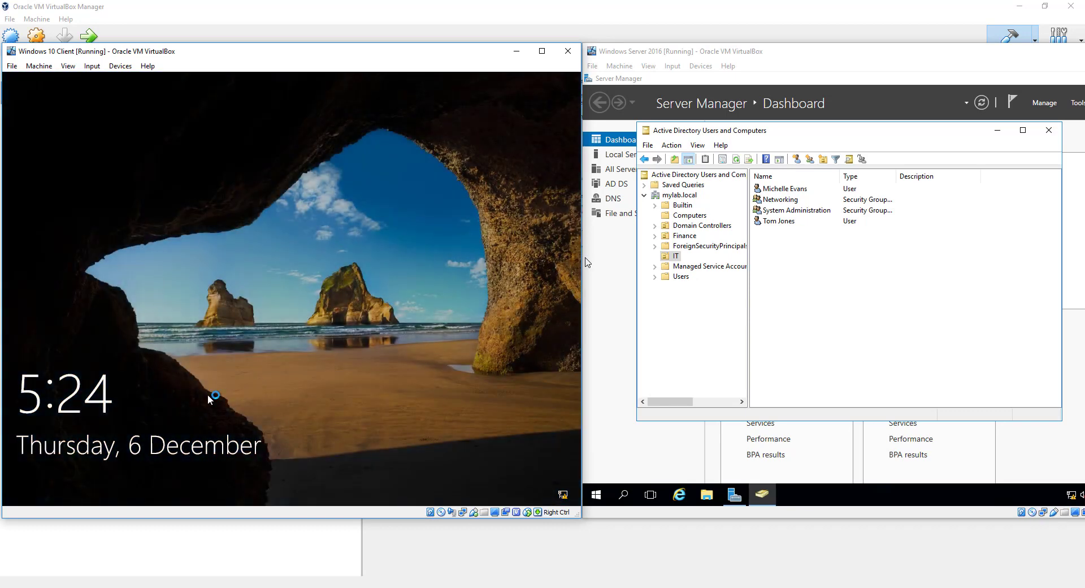
Choose Other user and enter the second domain user's username and password
{"action": "left_click", "coordinate": [208, 395]}
{"action": "left_click", "coordinate": [67, 473]}
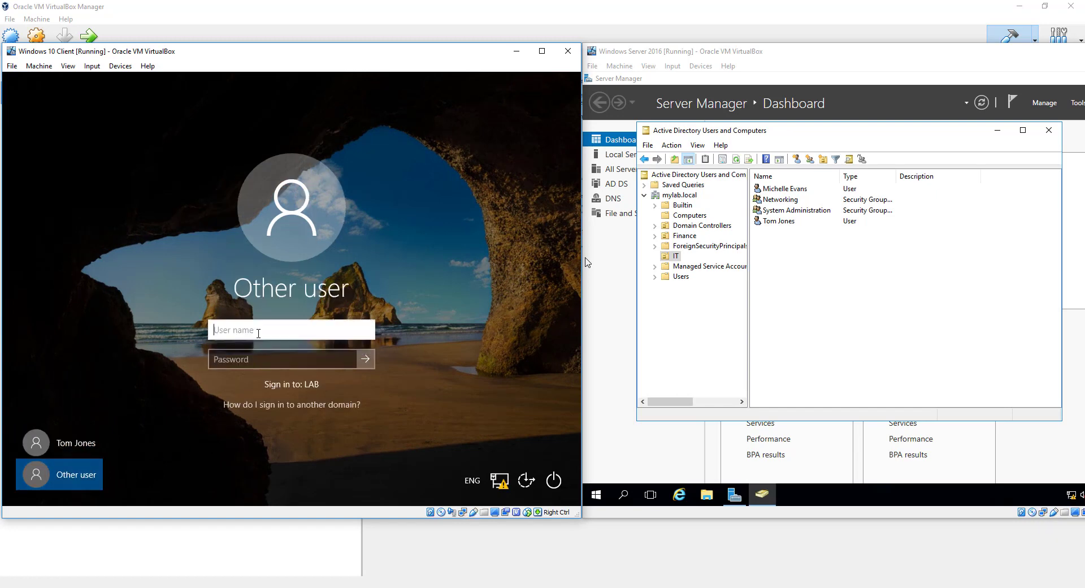
{"action": "key", "text": "Tab"}
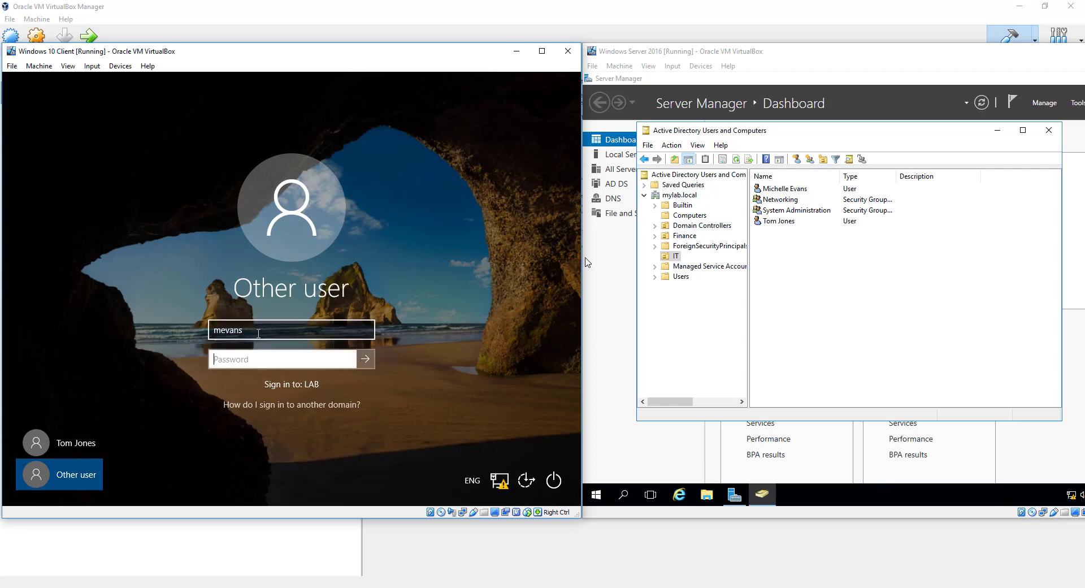
{"action": "type", "text": "****************"}
Complete the second user's sign-in and open This PC in File Explorer
{"action": "left_click", "coordinate": [370, 360]}
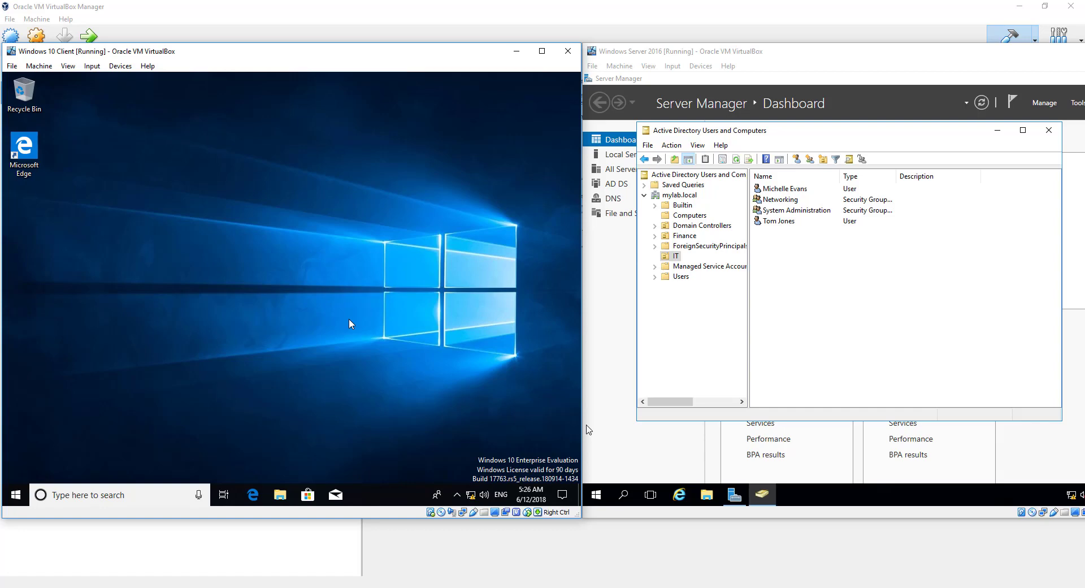
{"action": "key", "text": "super+e"}
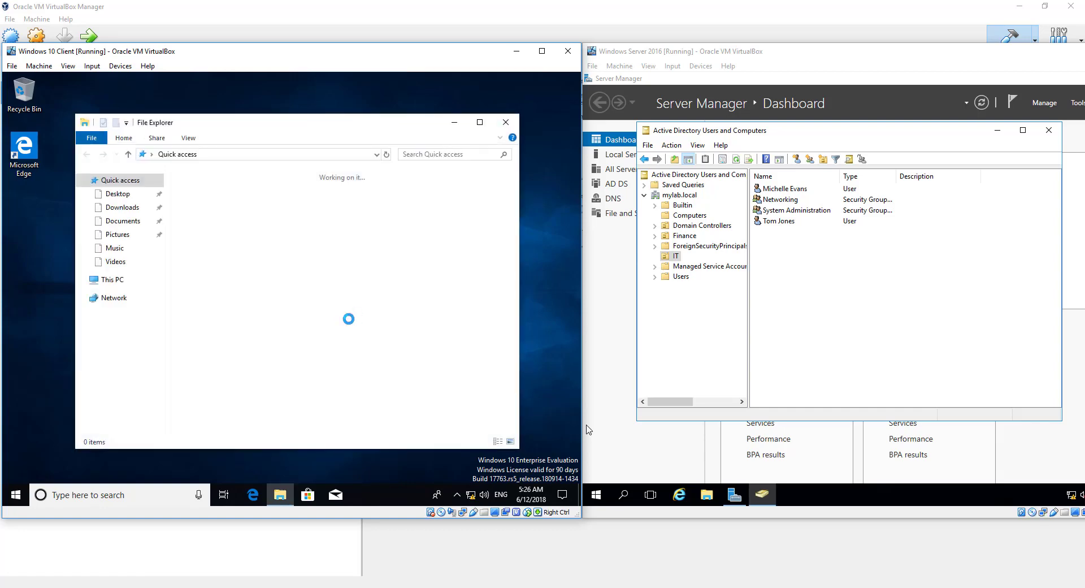
{"action": "left_click", "coordinate": [114, 279]}
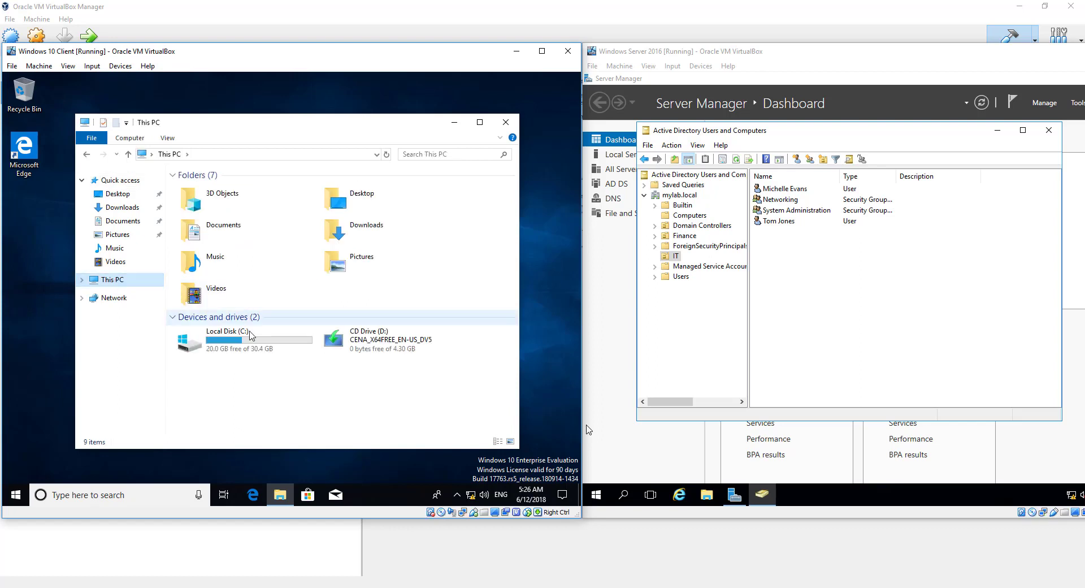
Browse C:\Users into the new user's profile folder, then close File Explorer
{"action": "double_click", "coordinate": [258, 341]}
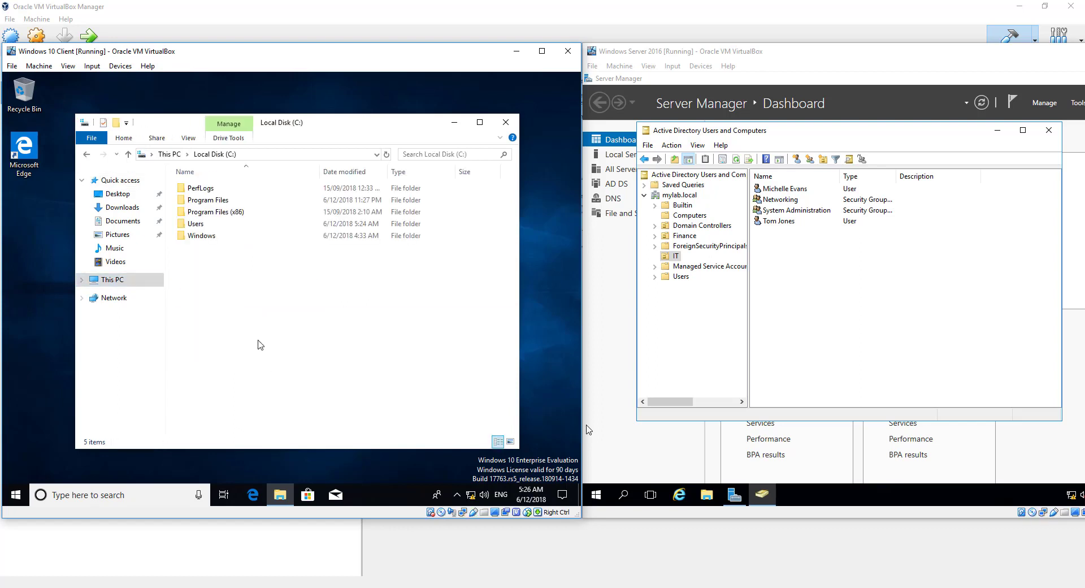
{"action": "double_click", "coordinate": [206, 225]}
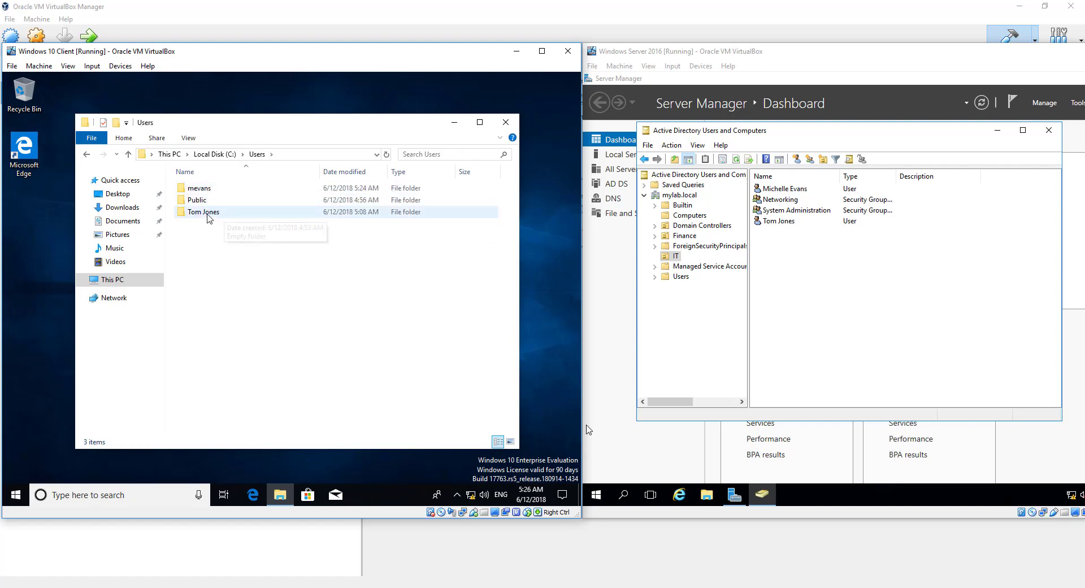
{"action": "double_click", "coordinate": [209, 193]}
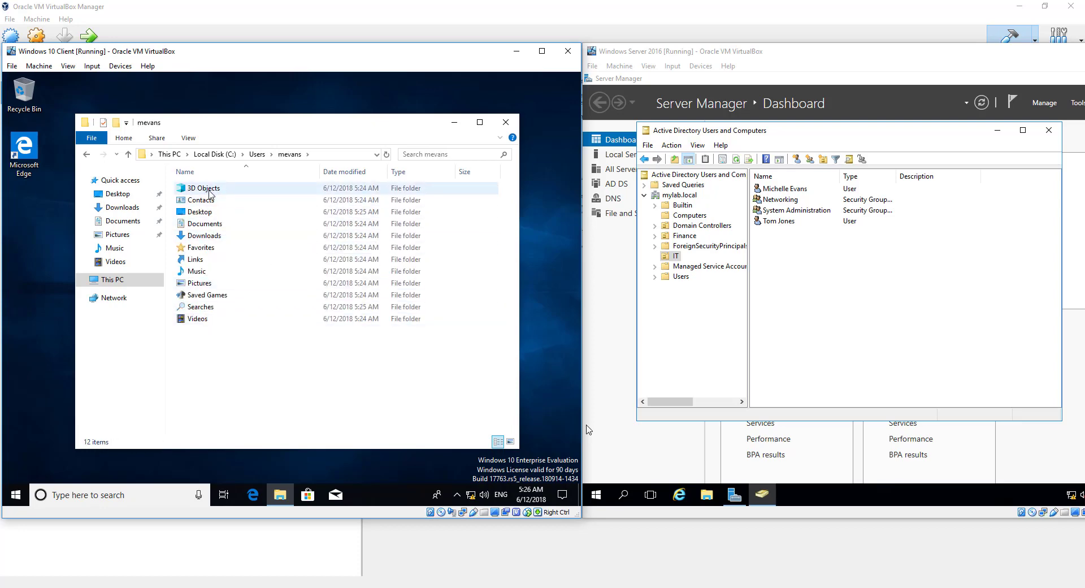
{"action": "left_click", "coordinate": [505, 123]}
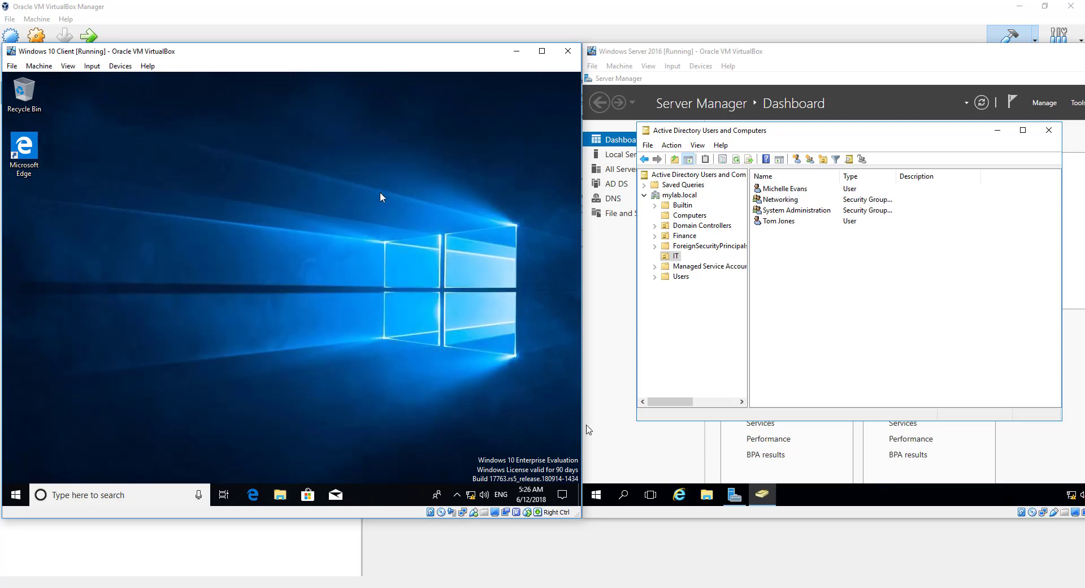